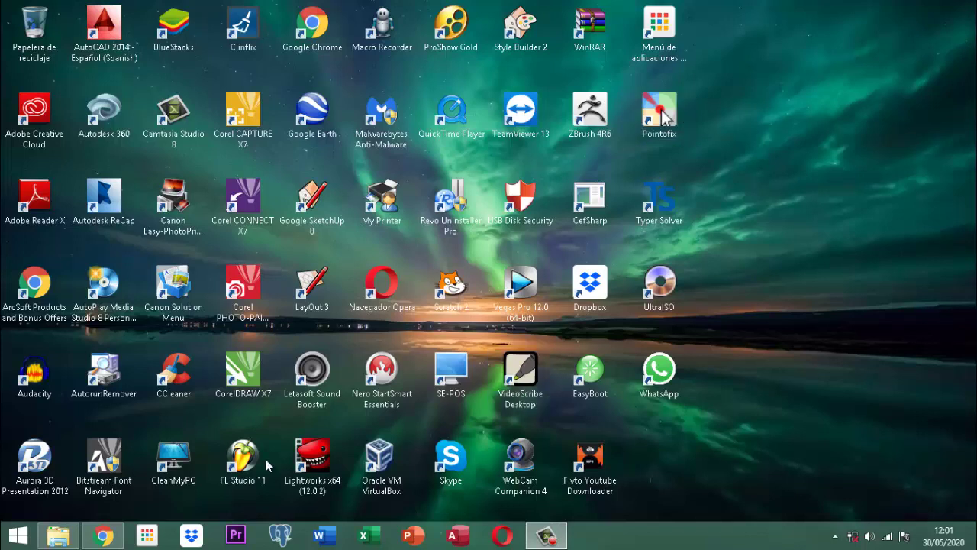
- Open the Proyecto DataMining database with Tm_Mineria in Design View, then minimize Access and Explorer
left_click(76, 537)
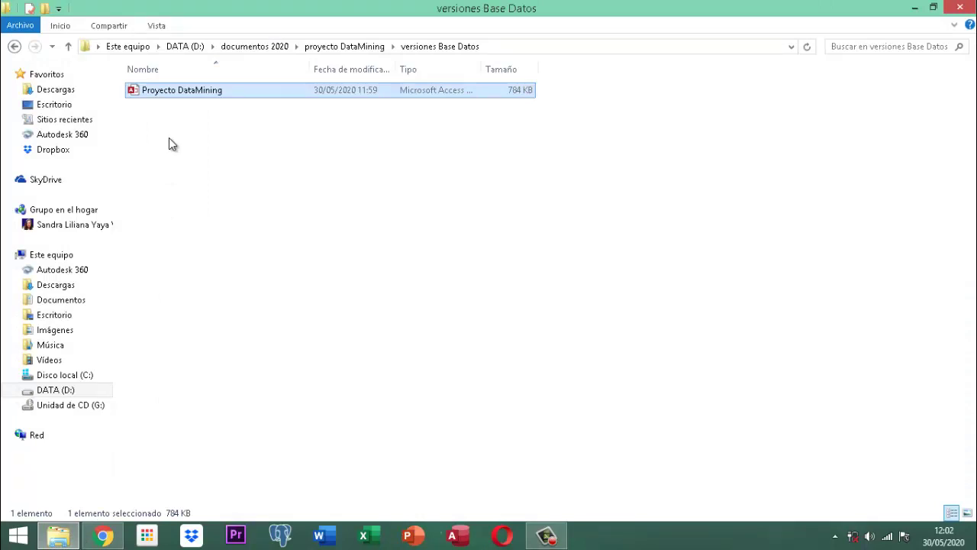
double_click(182, 90)
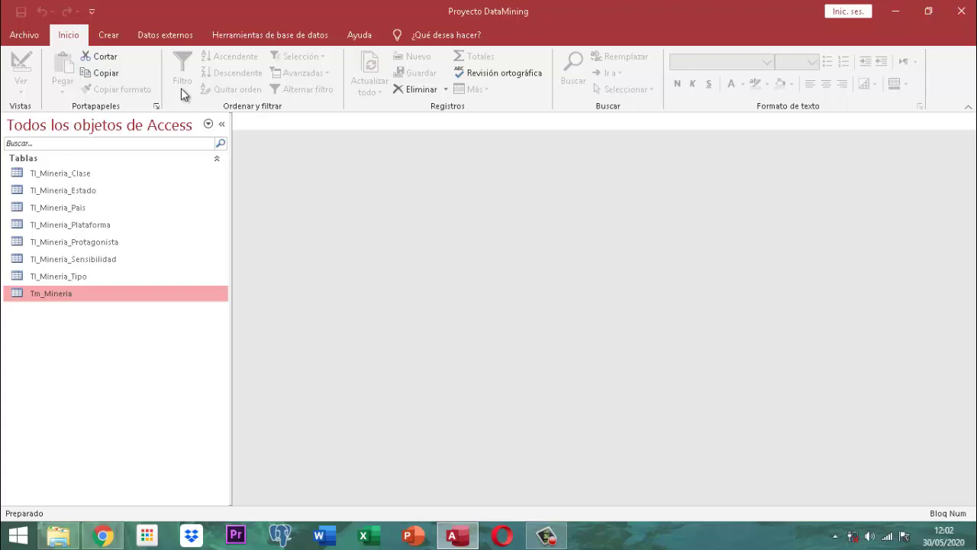
right_click(69, 293)
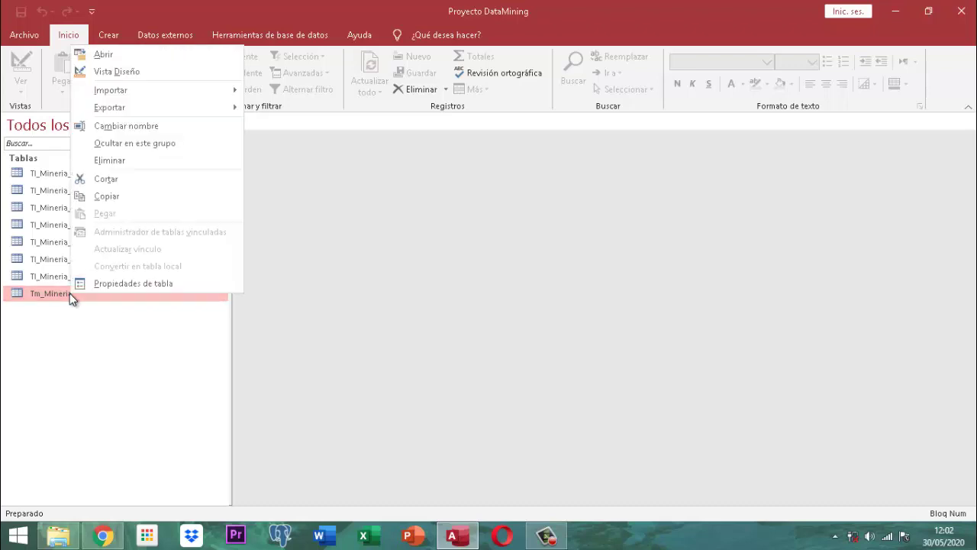
left_click(109, 71)
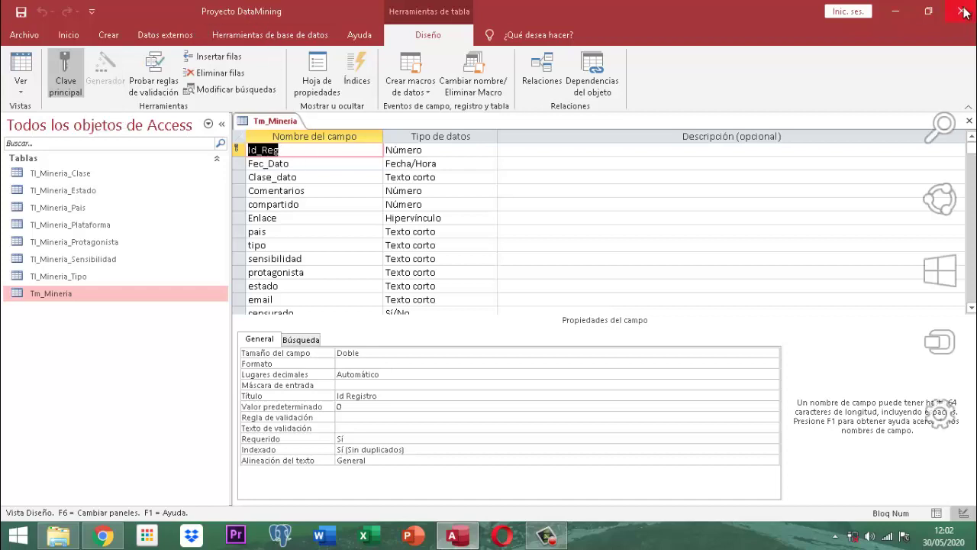
left_click(902, 15)
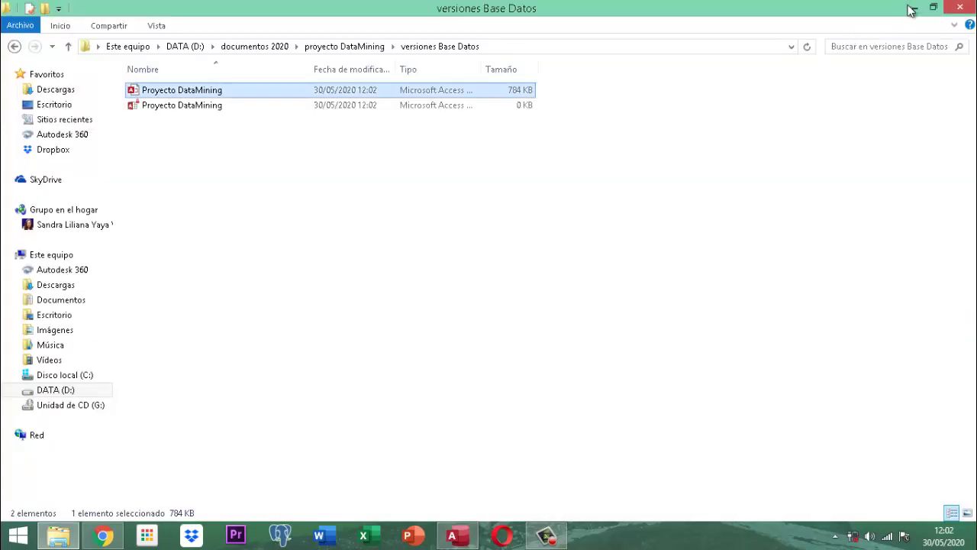
left_click(908, 7)
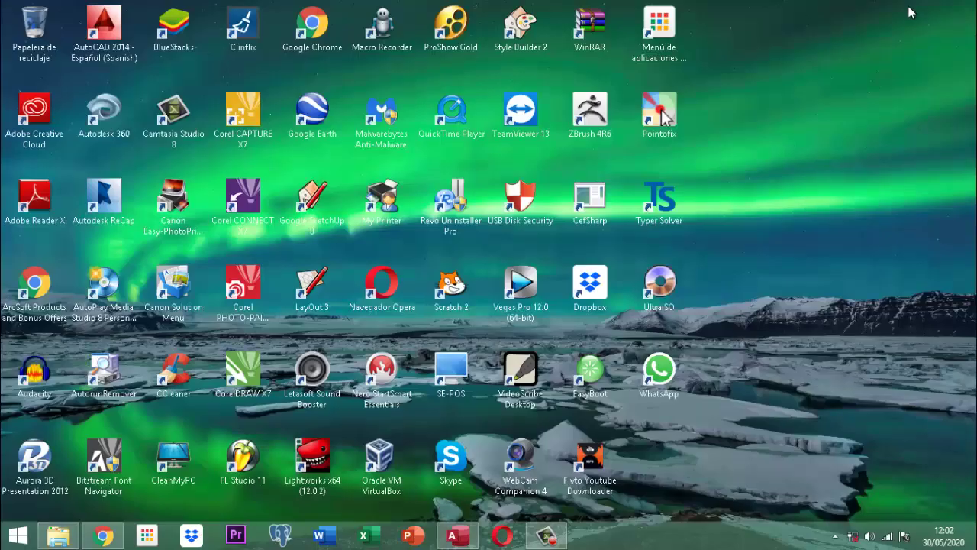
- Launch Pointofix from the desktop and bring the Tm_Mineria table design back on screen
left_click(662, 113)
double_click(662, 113)
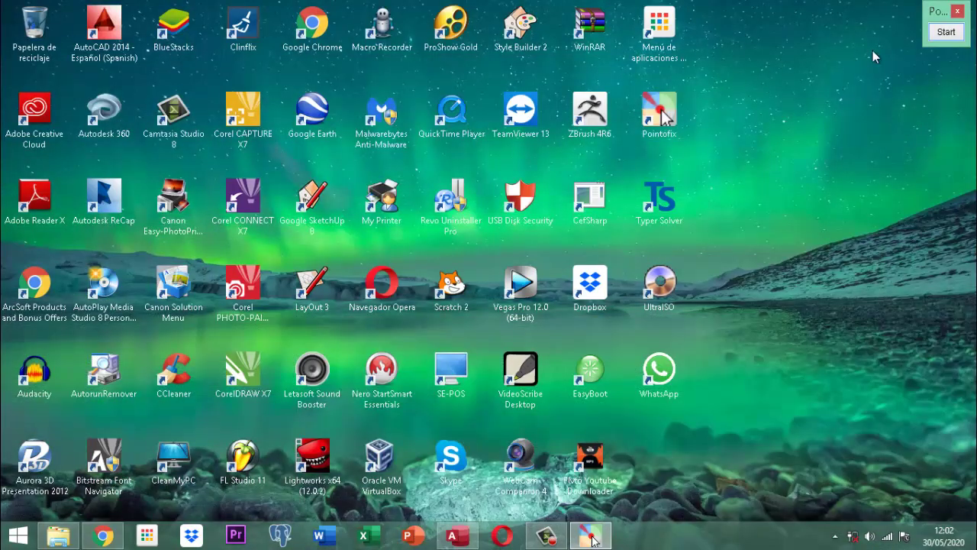
left_click(454, 536)
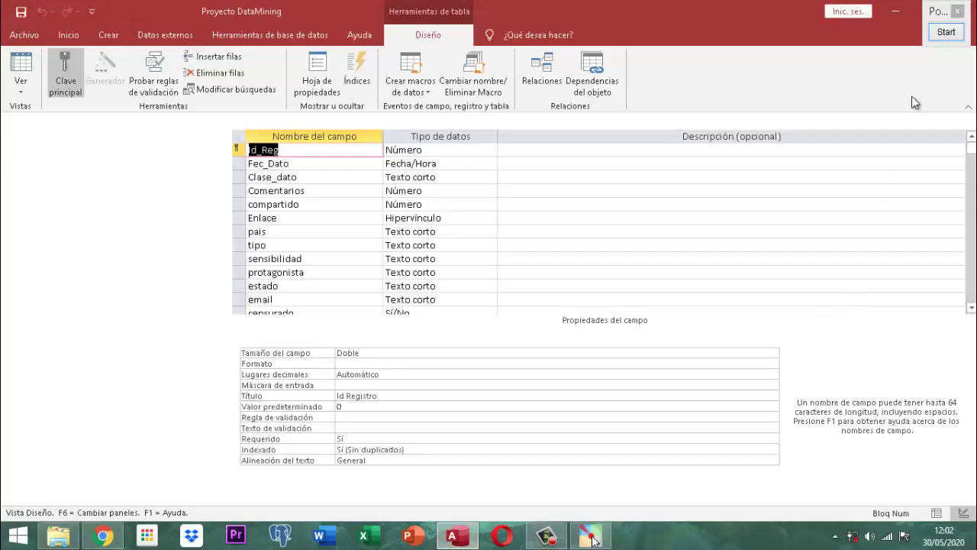
- Mark the censurado field's Sí/No data type with a Pointofix freehand annotation, then finish annotating
left_click(946, 34)
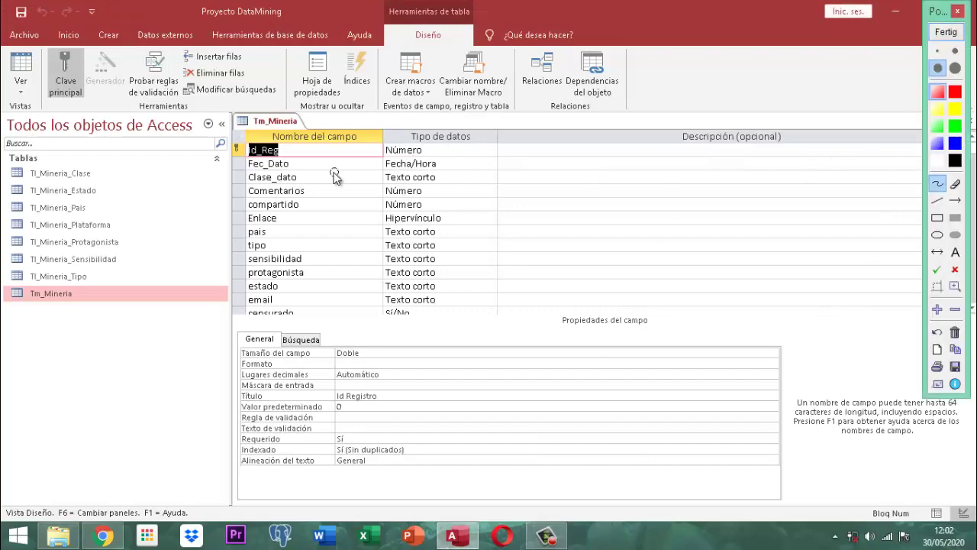
scroll(331, 173, "up", 1)
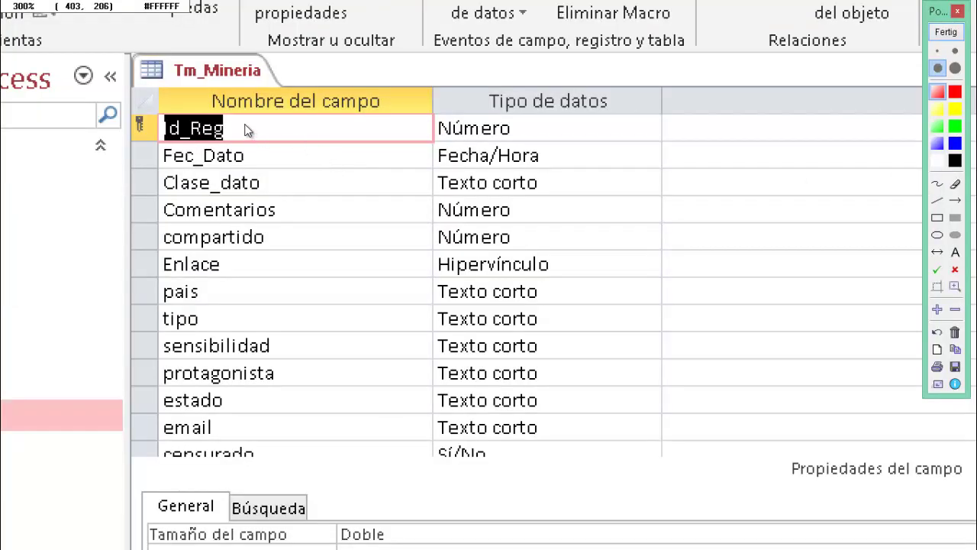
scroll(323, 126, "up", 1)
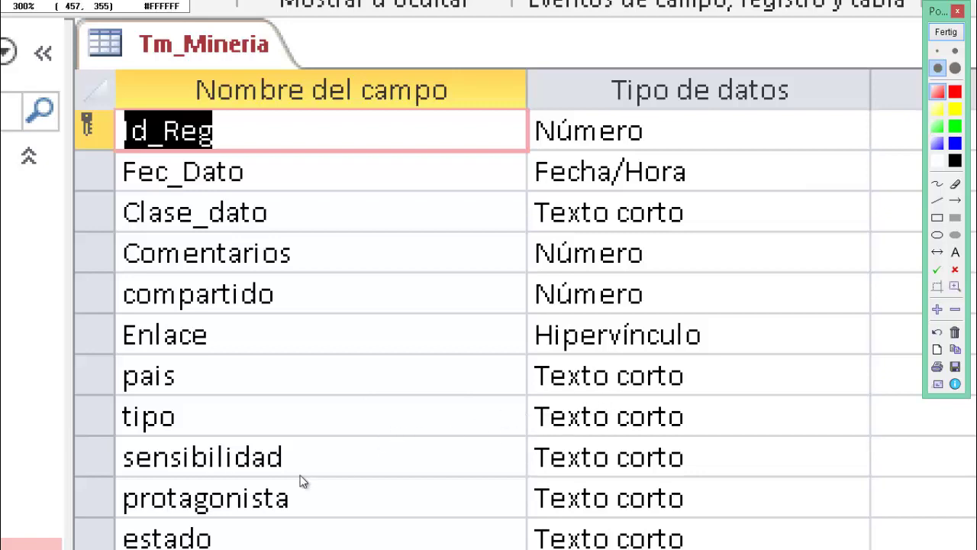
scroll(423, 519, "down", 1)
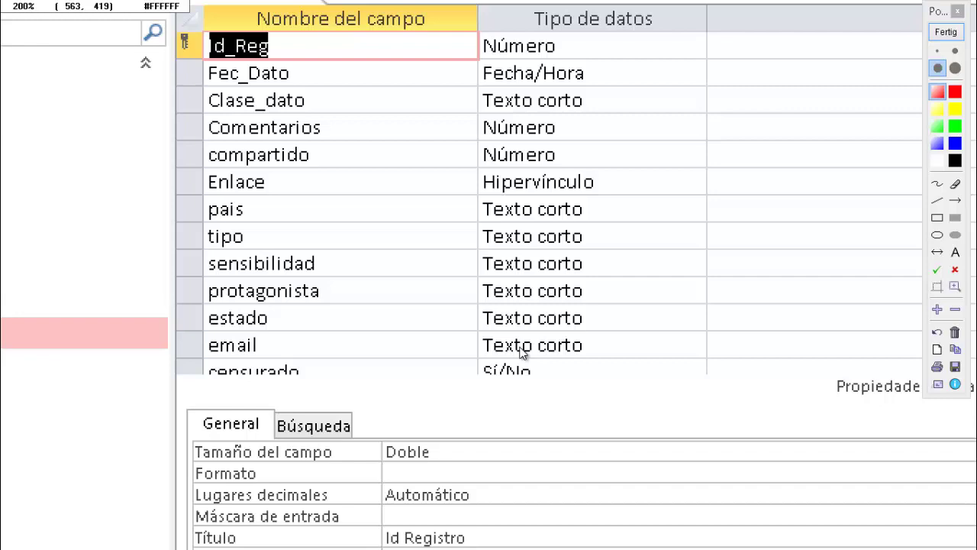
left_click(522, 352)
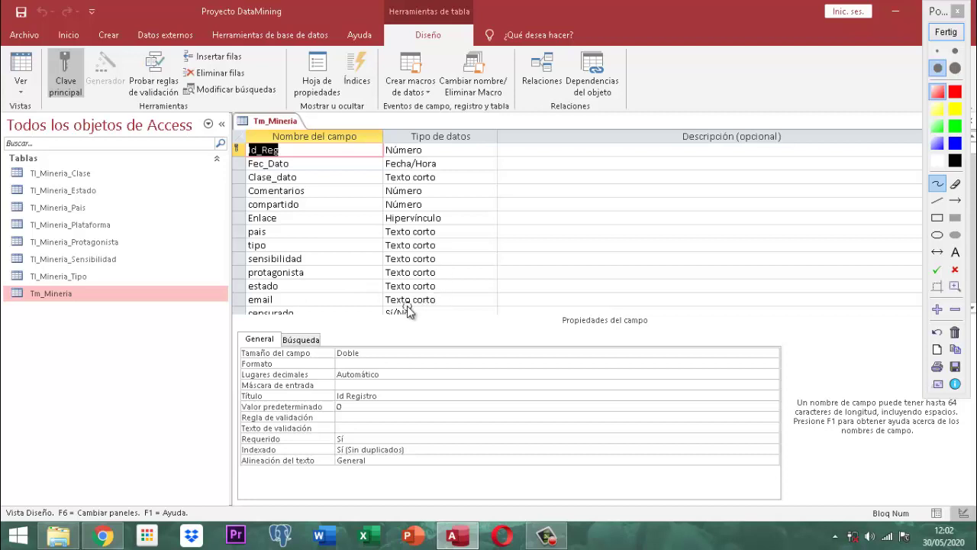
mouse_move(407, 307)
left_mouse_down()
mouse_move(388, 314)
mouse_move(407, 319)
left_mouse_up()
left_click(303, 106)
left_click(948, 32)
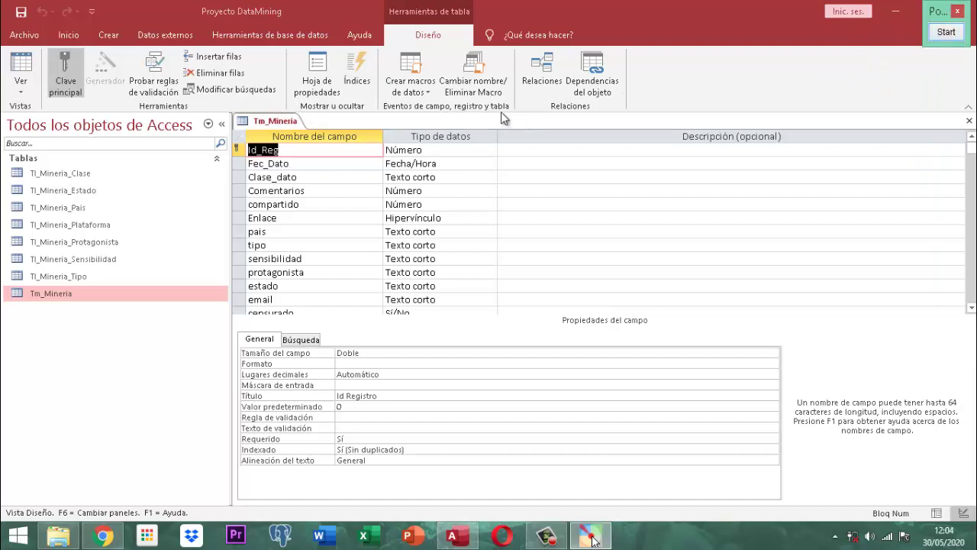
right_click(275, 122)
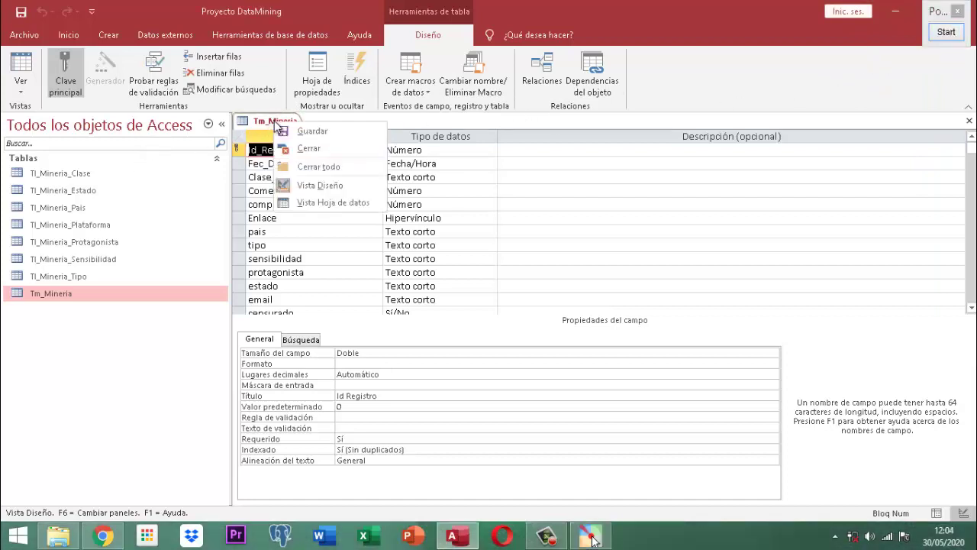
- Close Tm_Mineria and open Tl_Mineria_Clase in Design View
left_click(317, 148)
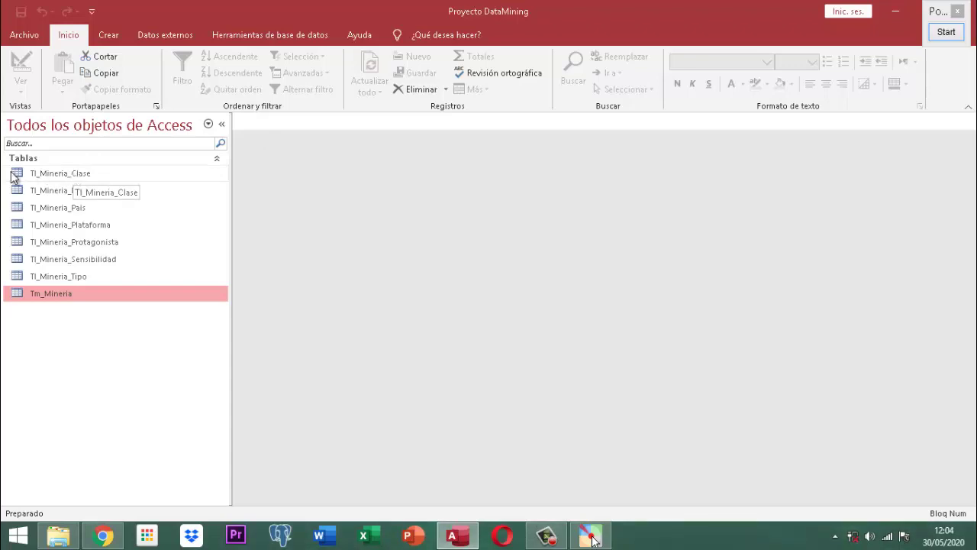
right_click(68, 177)
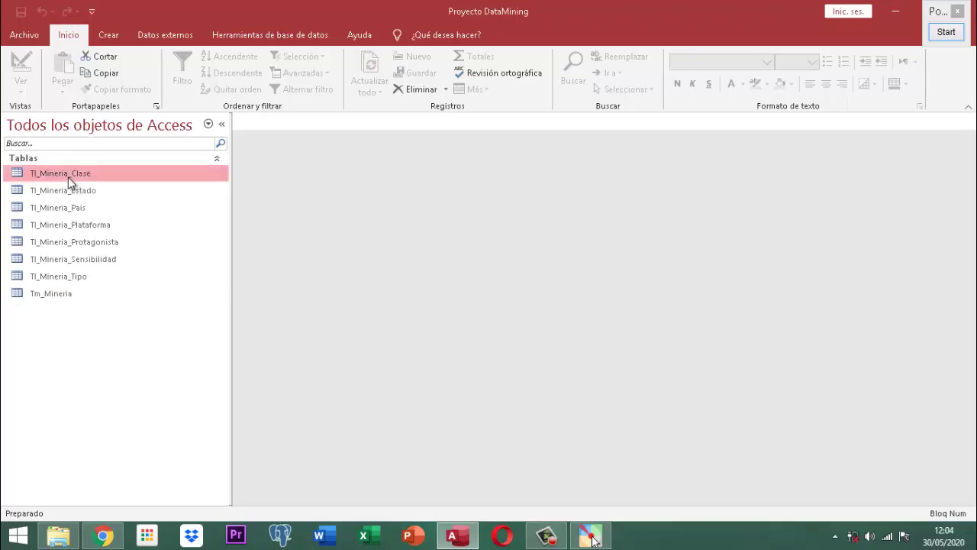
left_click(120, 204)
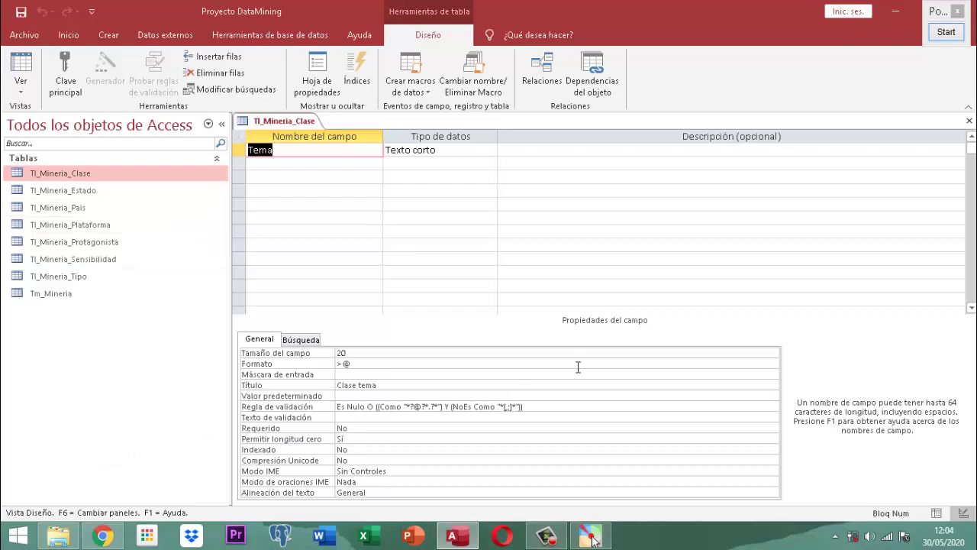
- Delete the Tema field's validation rule and place the cursor in its Máscara de entrada box
left_click_drag(548, 411, 333, 416)
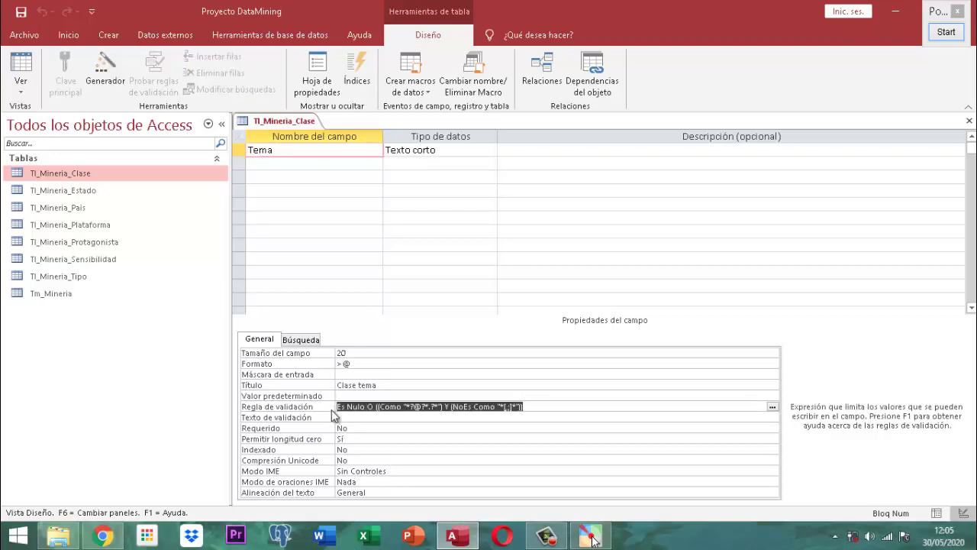
key("Delete")
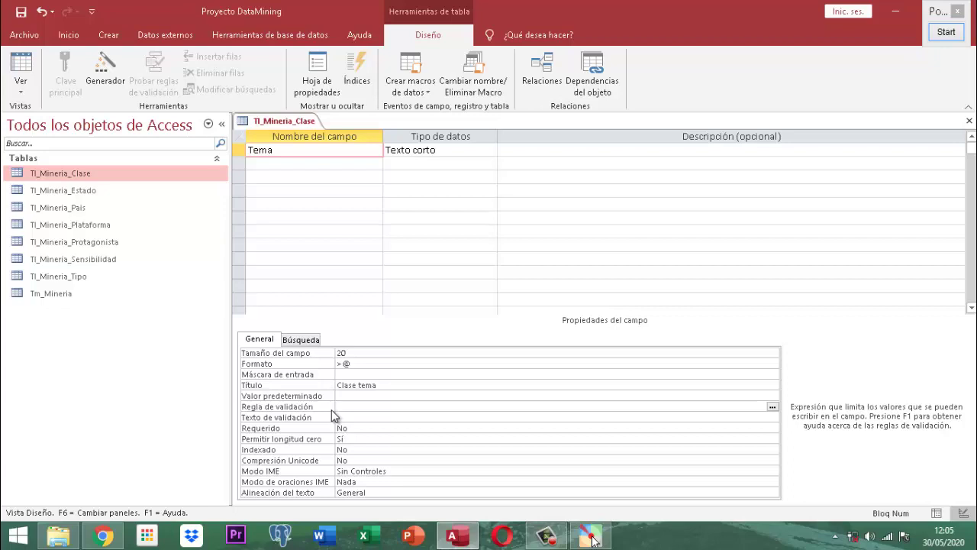
left_click(374, 374)
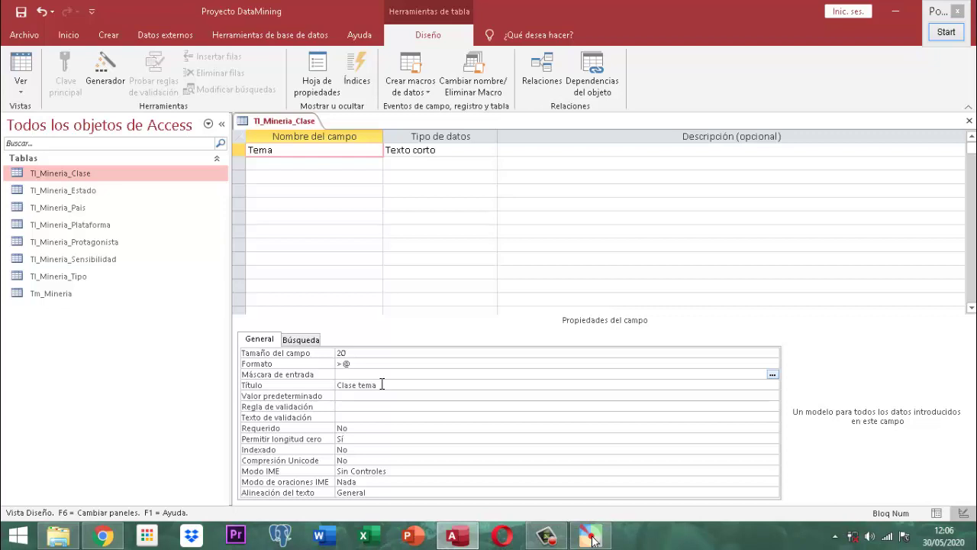
type("0-")
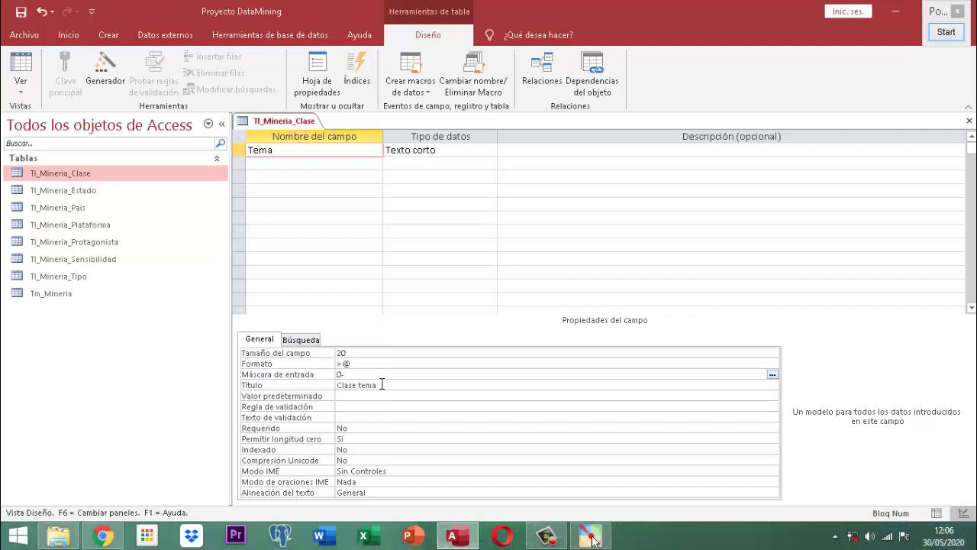
type("000-0000")
type("00")
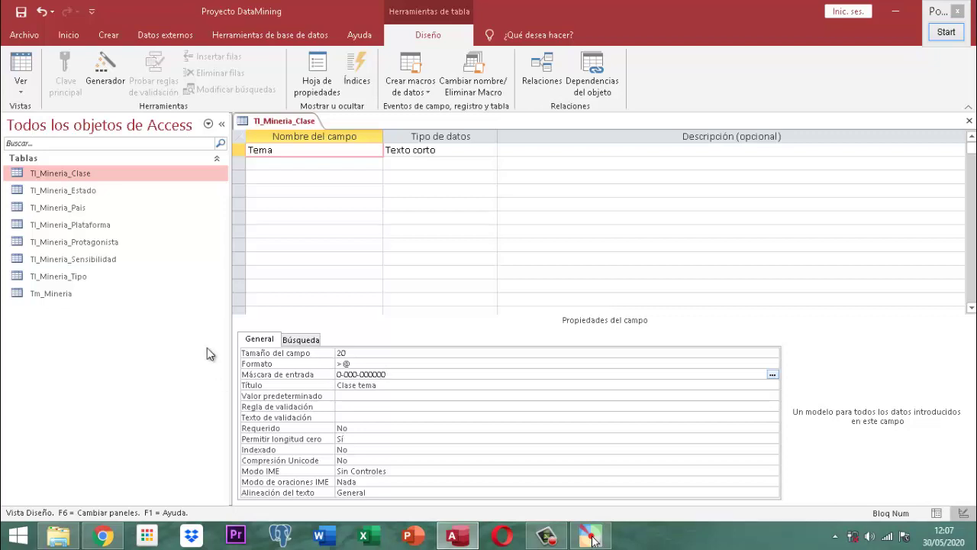
right_click(291, 121)
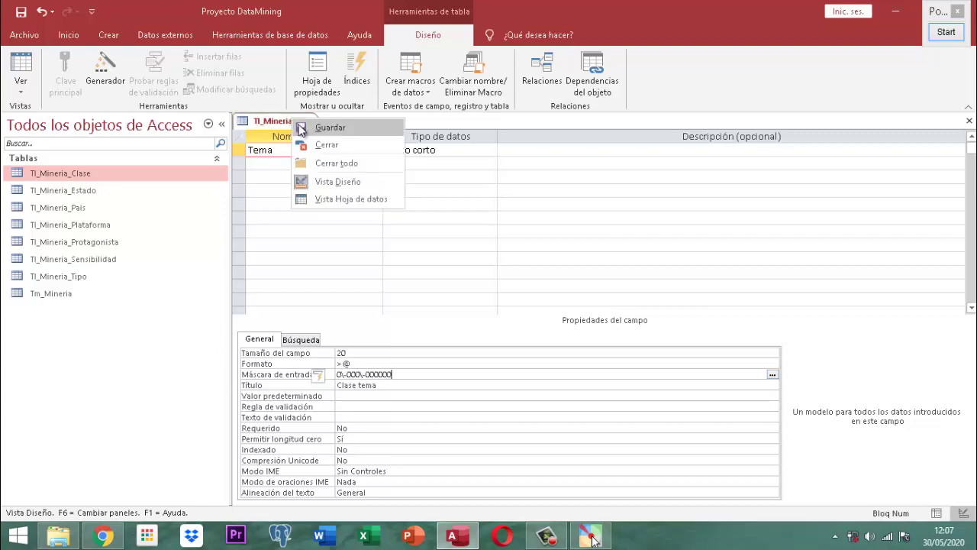
left_click(302, 126)
right_click(299, 120)
left_click(320, 145)
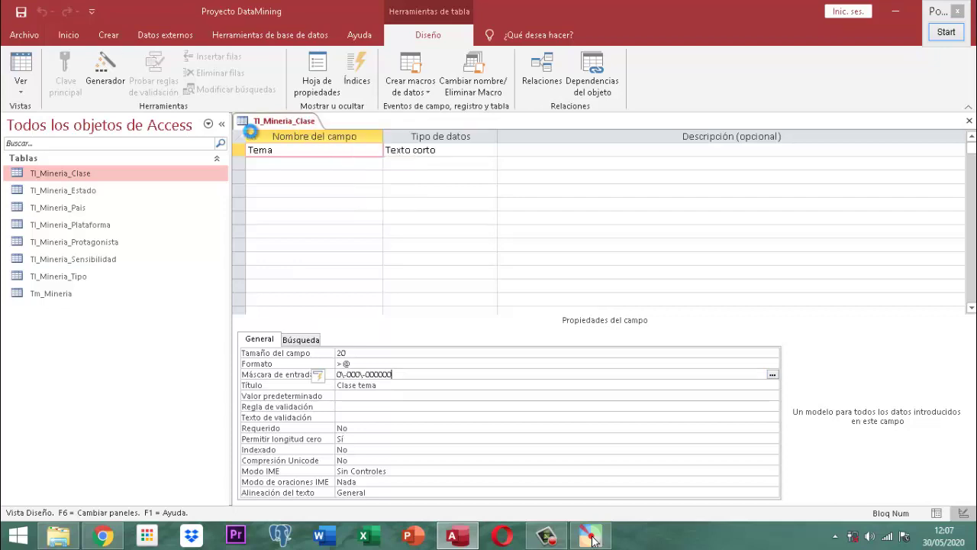
double_click(59, 173)
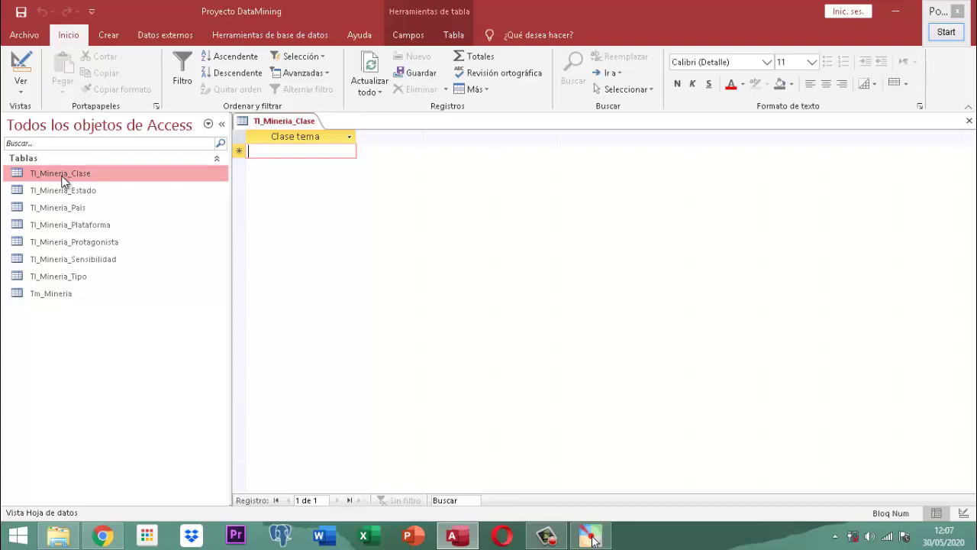
key("ctrl+v")
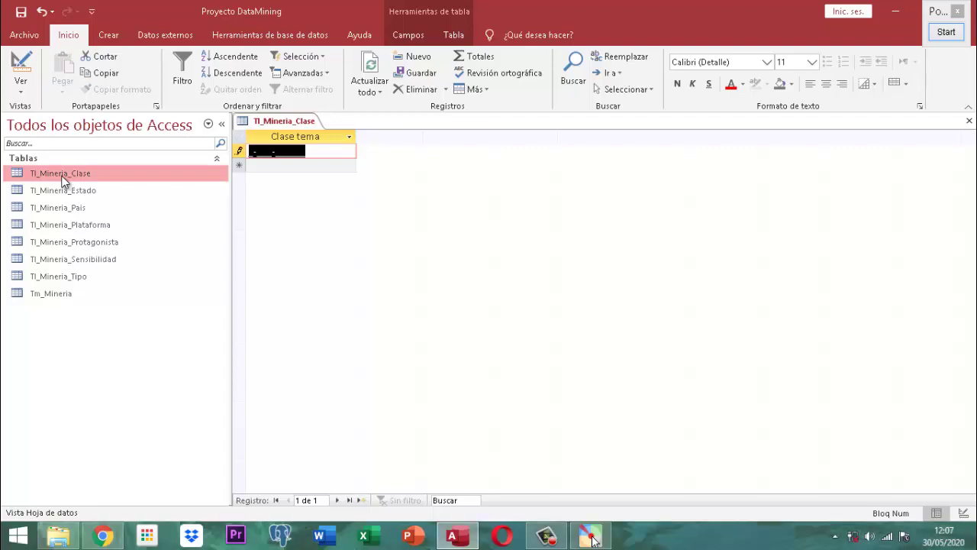
type("1-")
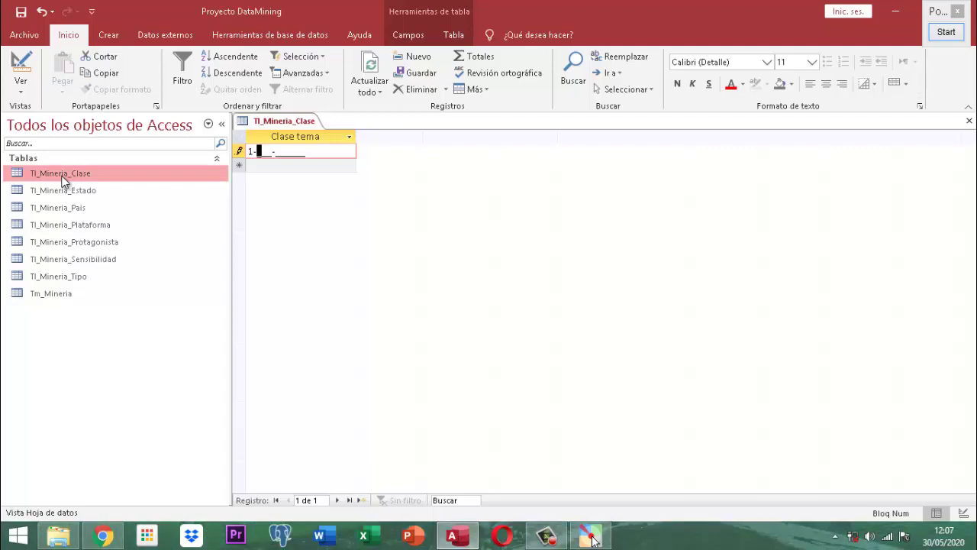
type("123-")
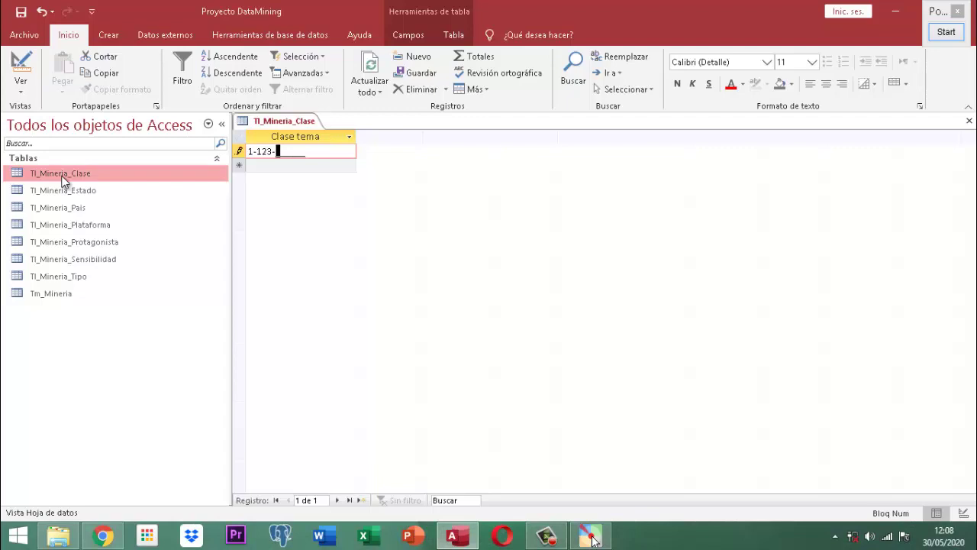
type("1234")
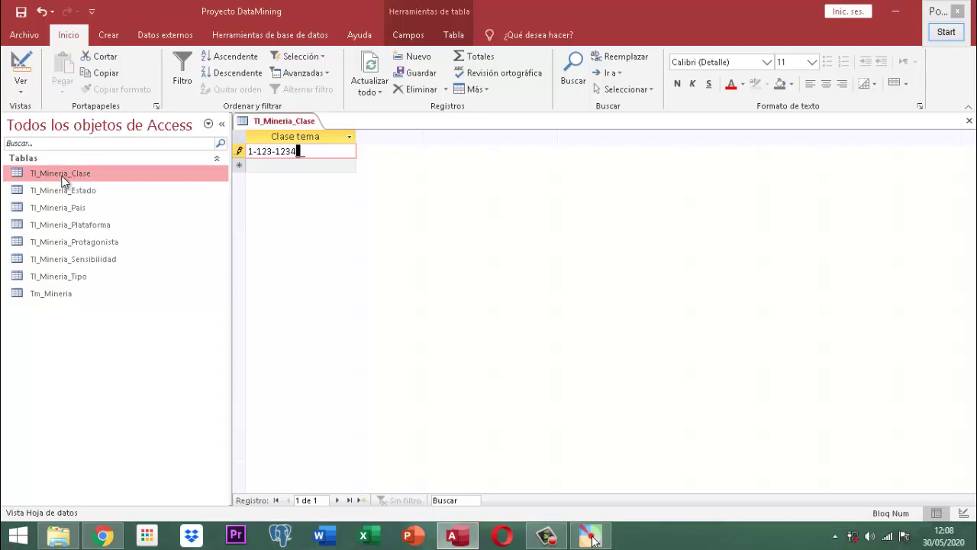
type("56")
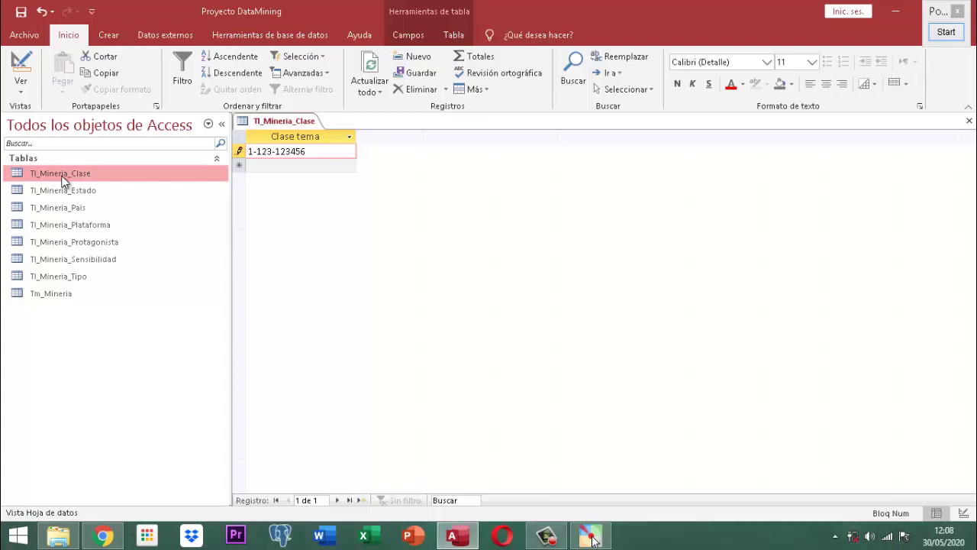
key("Return")
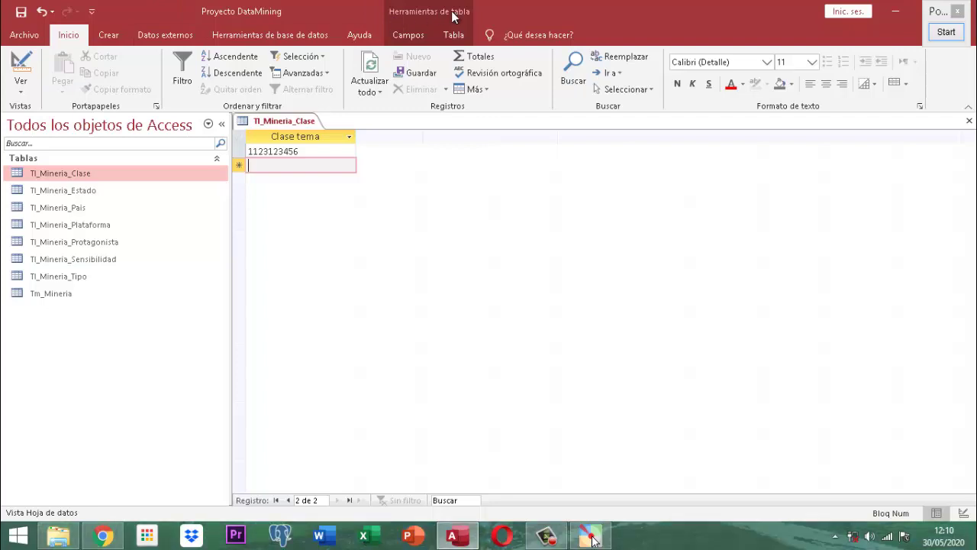
left_click(409, 35)
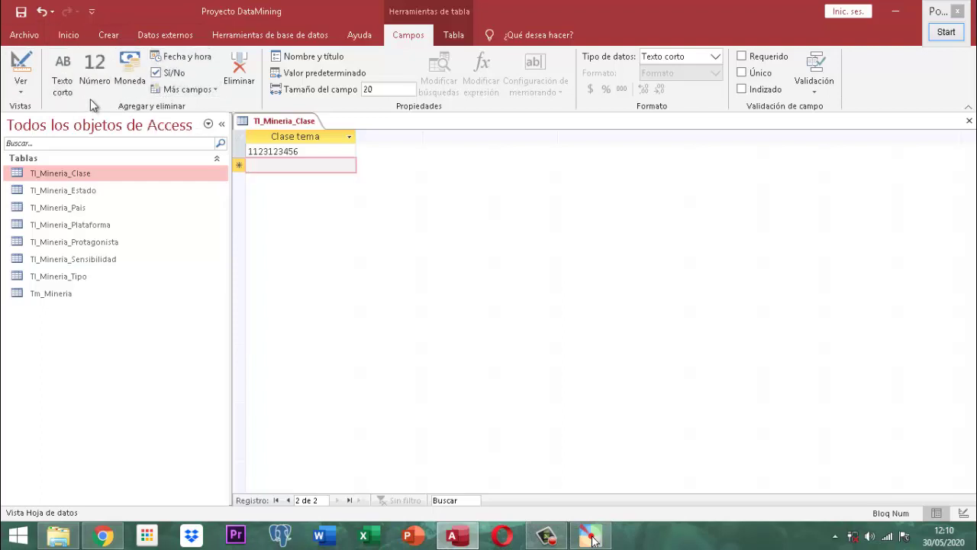
left_click(447, 42)
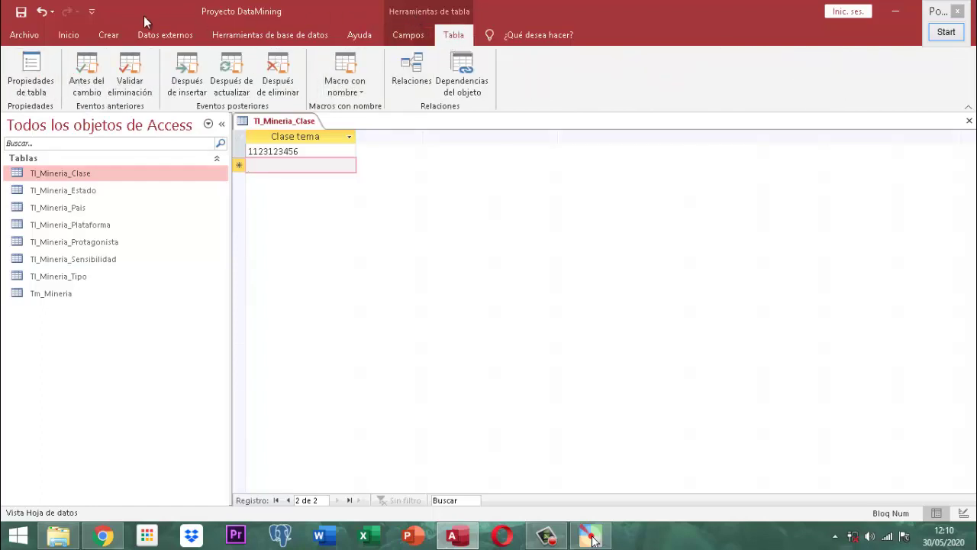
left_click(68, 34)
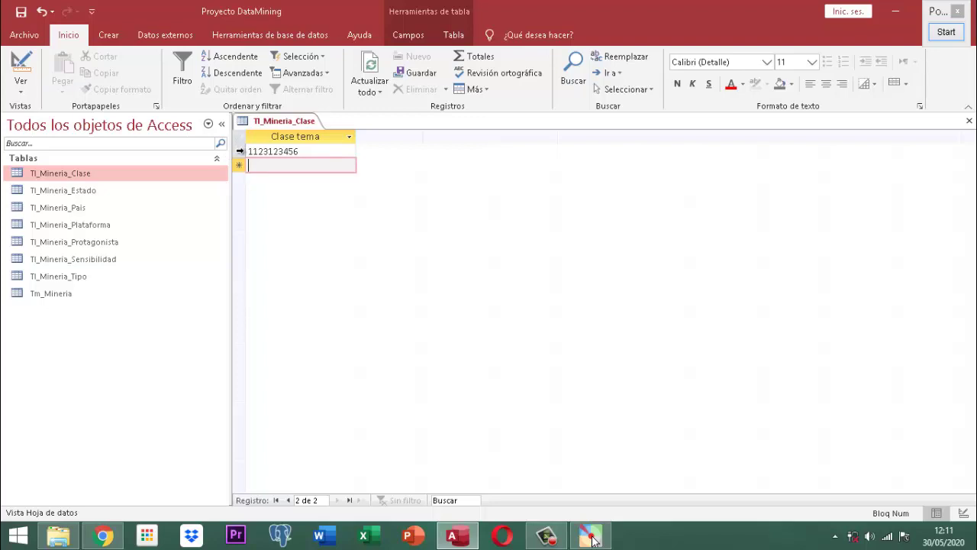
left_click(240, 149)
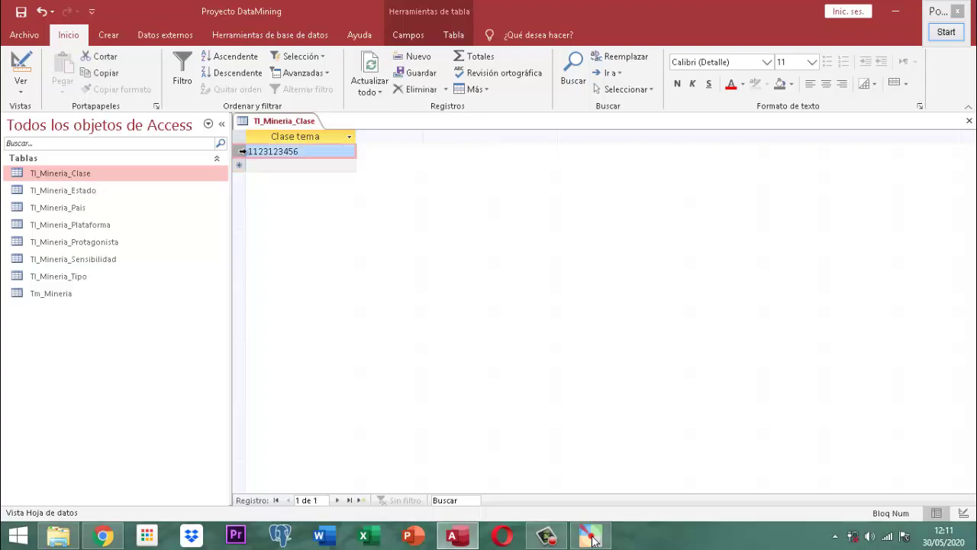
left_click(962, 32)
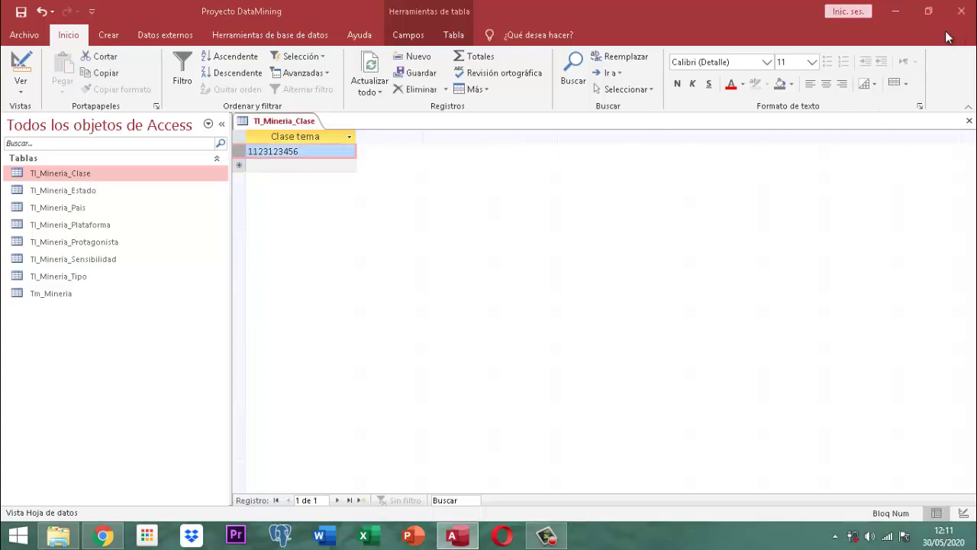
scroll(277, 158, "up", 4)
scroll(261, 155, "up", 3)
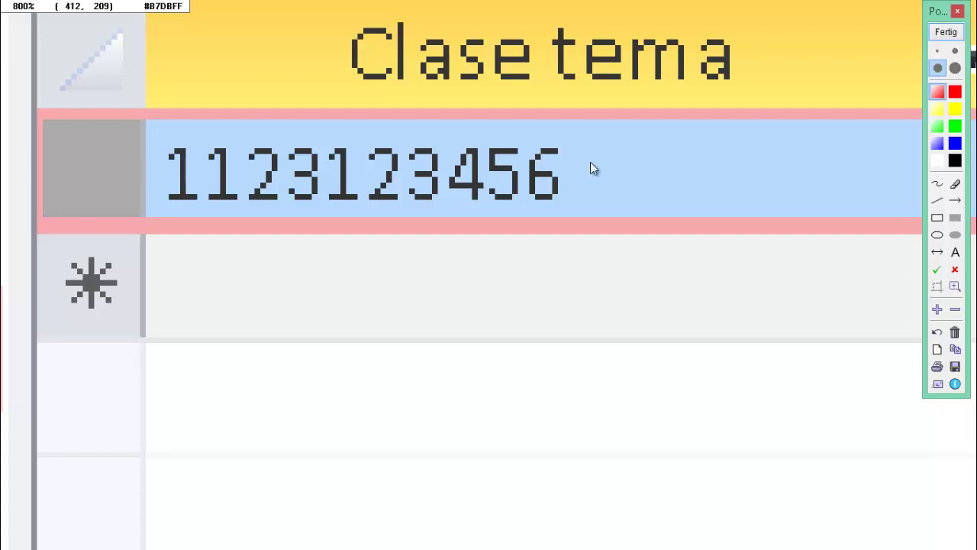
left_click(946, 32)
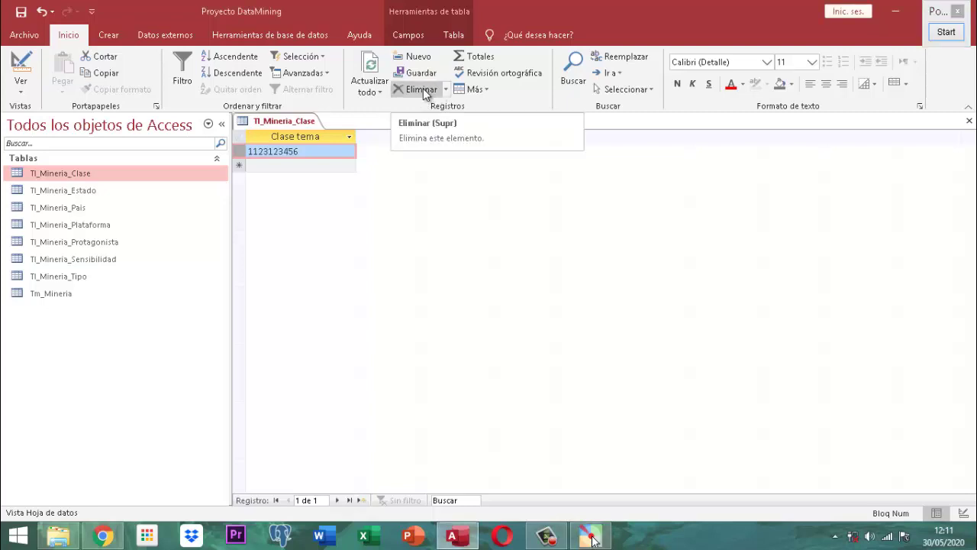
left_click(423, 88)
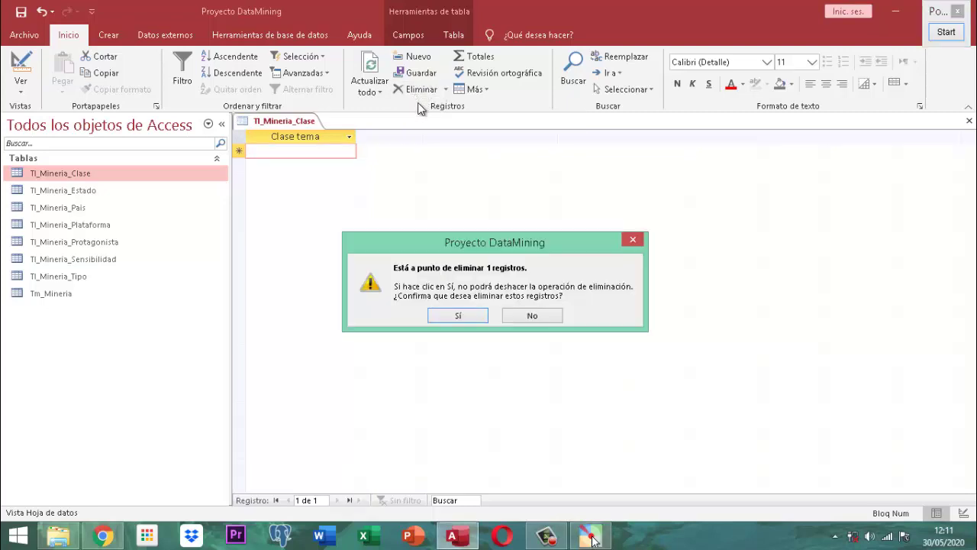
left_click(459, 315)
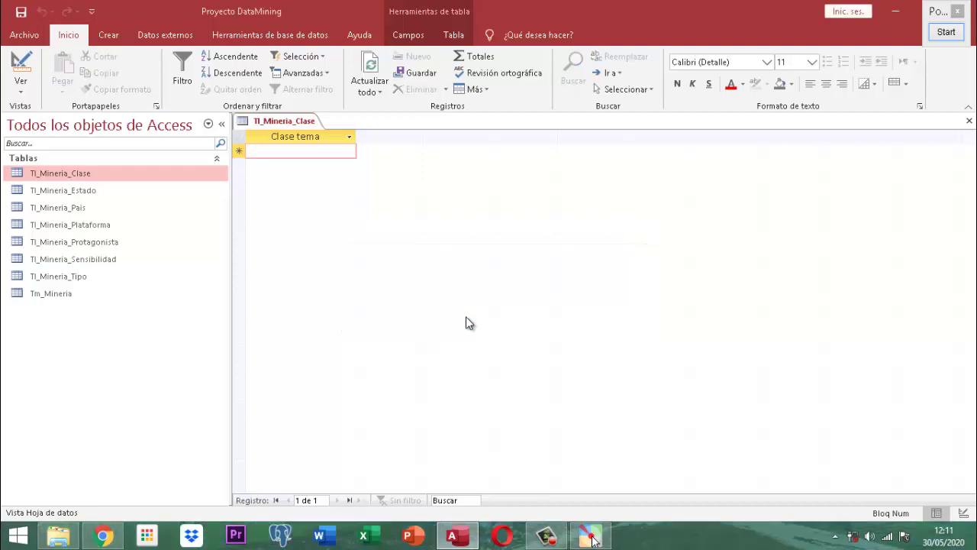
right_click(281, 122)
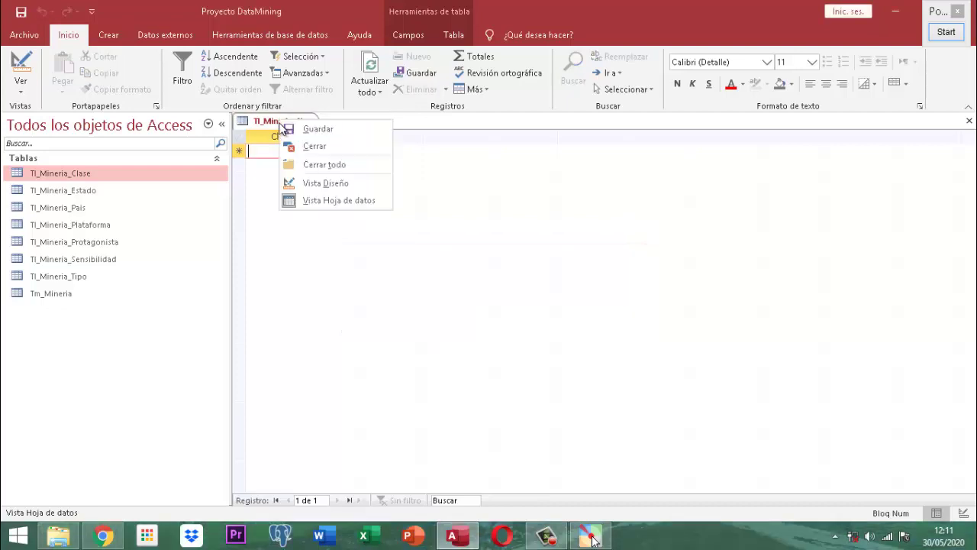
left_click(313, 146)
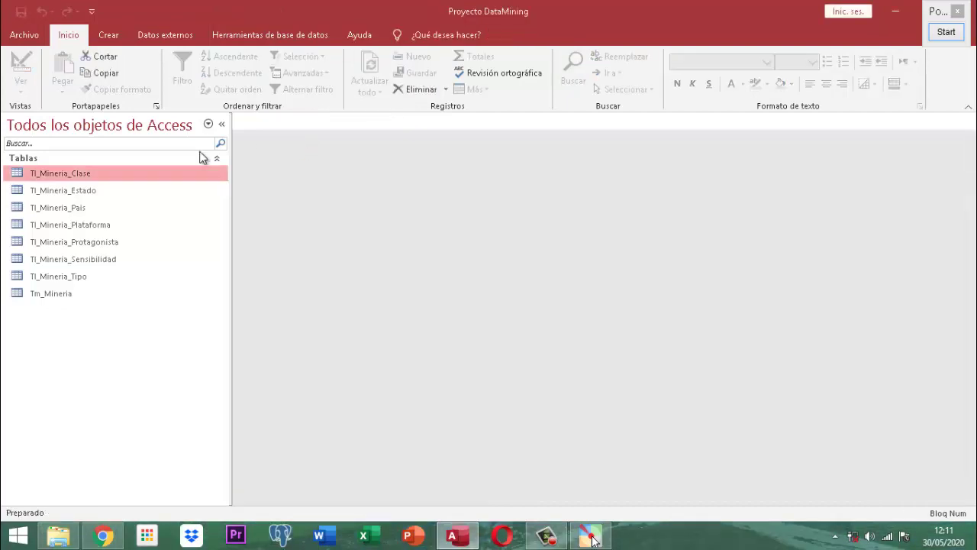
- Reopen Tl_Mineria_Clase in Design View and select the Tema input mask 0\-000\-000000
right_click(82, 175)
left_click(128, 199)
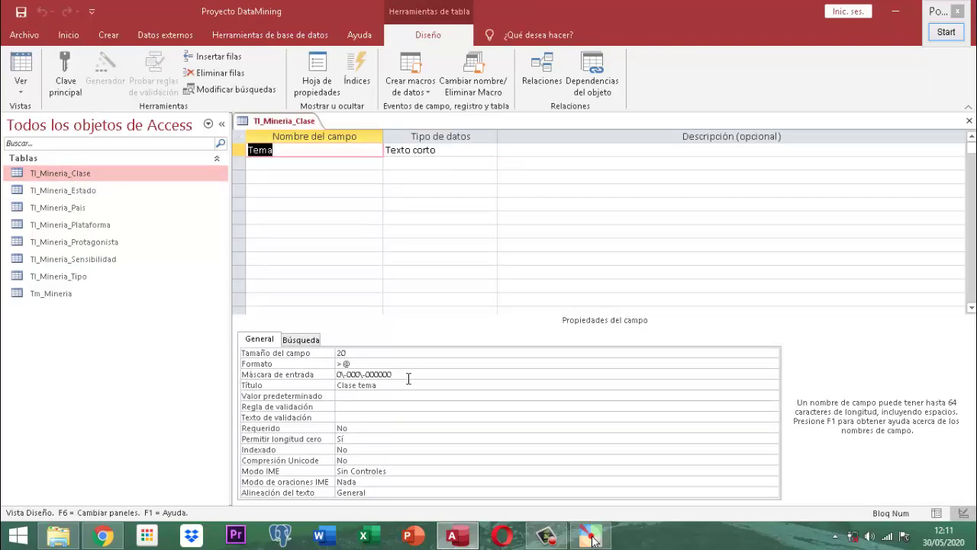
left_click(409, 375)
left_click_drag(409, 375, 316, 375)
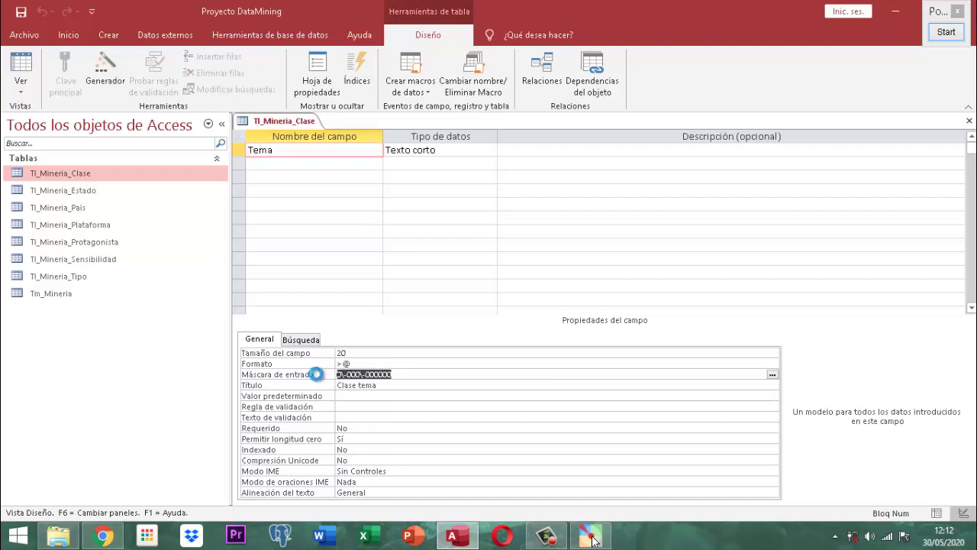
key("Delete")
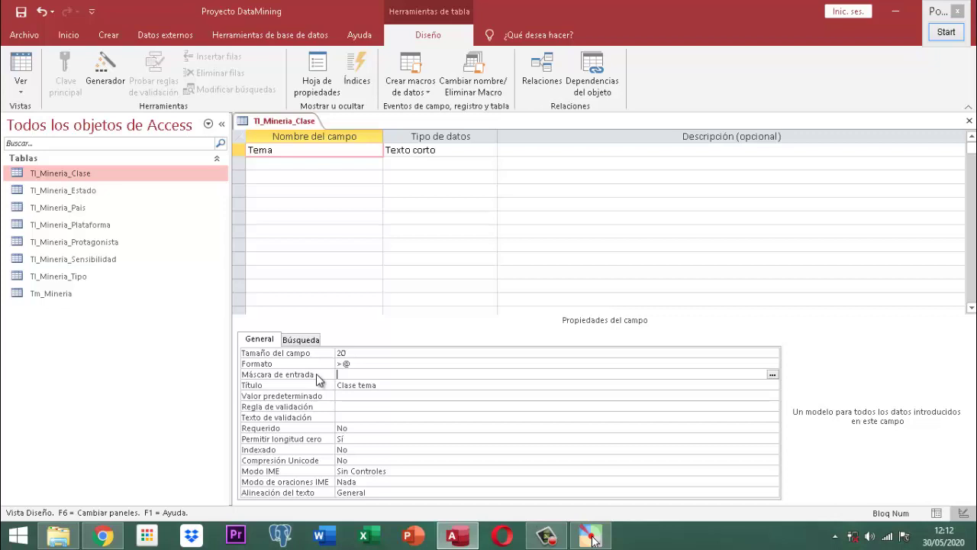
type("9-999")
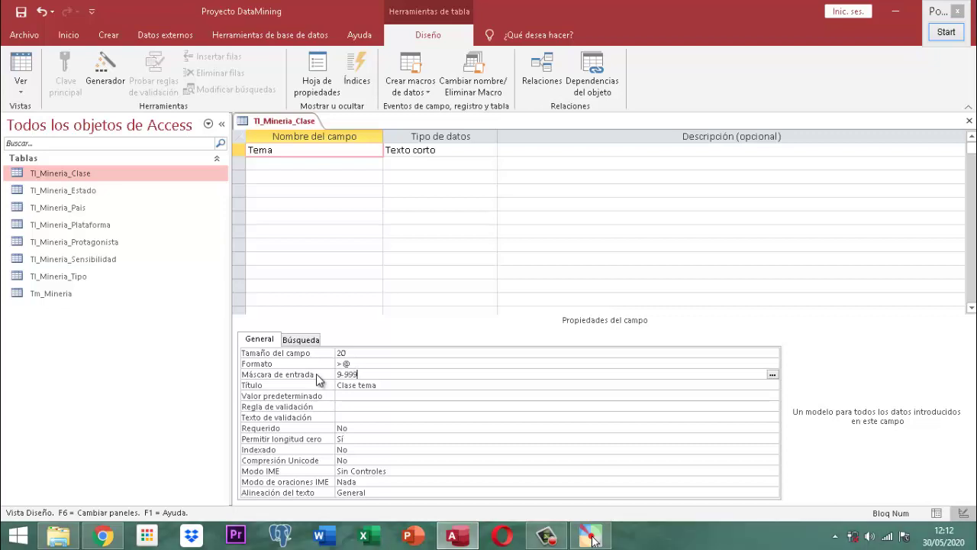
type("-999999")
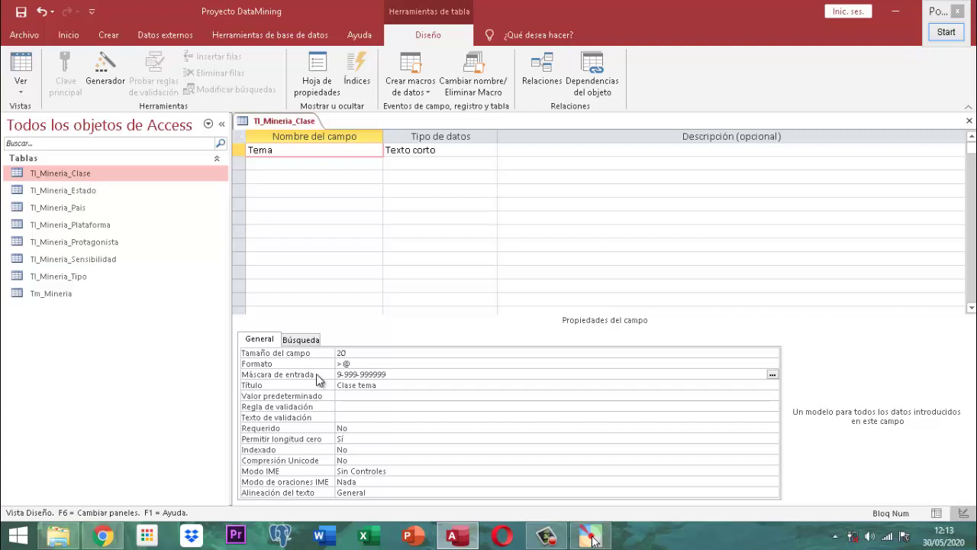
key("BackSpace")
key("BackSpace")
key("BackSpace")
key("BackSpace")
key("BackSpace")
key("BackSpace")
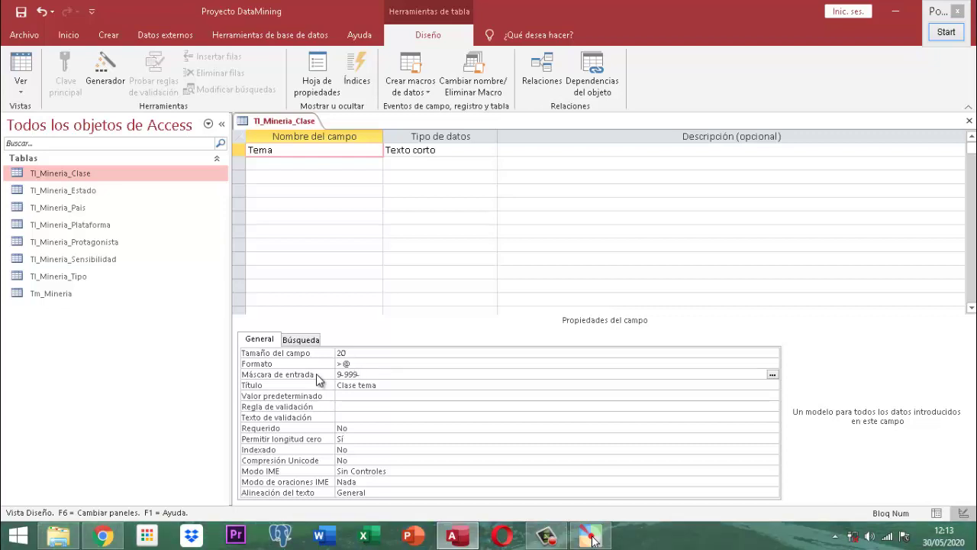
type("000000")
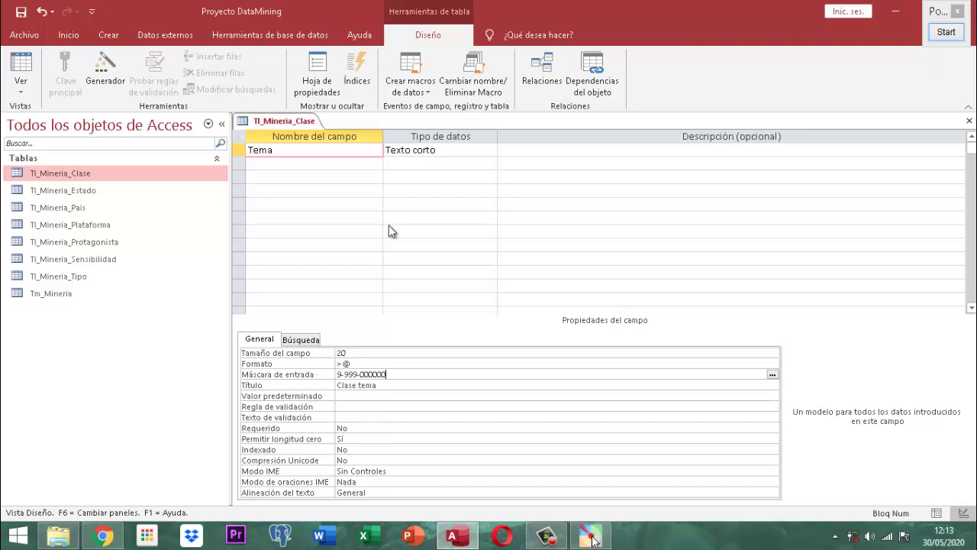
left_click(946, 32)
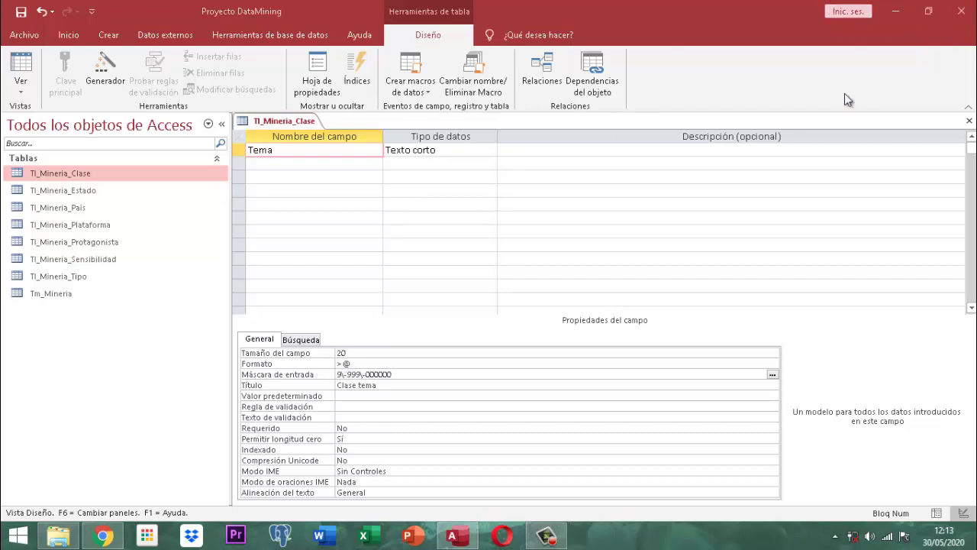
scroll(342, 286, "down", 1)
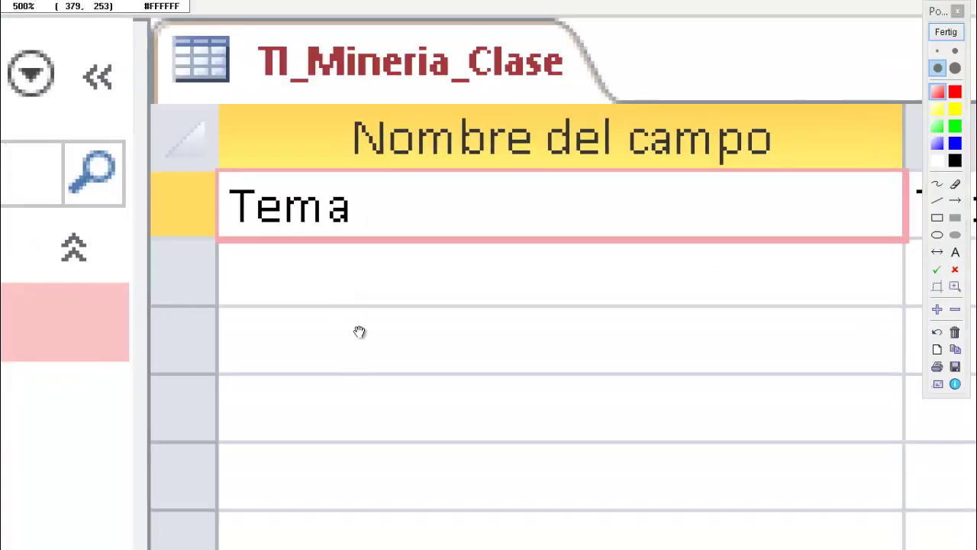
left_click_drag(358, 332, 358, 211)
left_click_drag(387, 340, 249, 6)
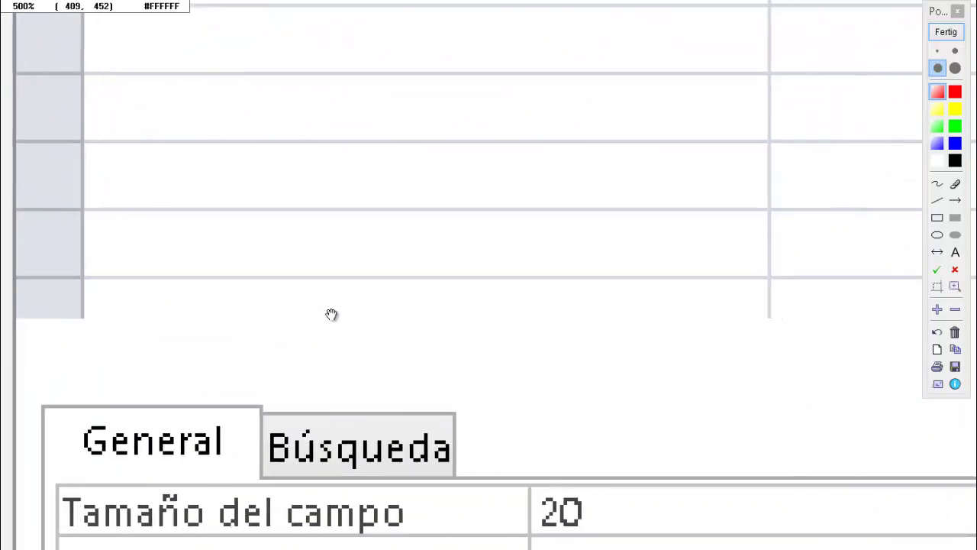
left_click_drag(331, 314, 239, 101)
scroll(749, 265, "up", 5)
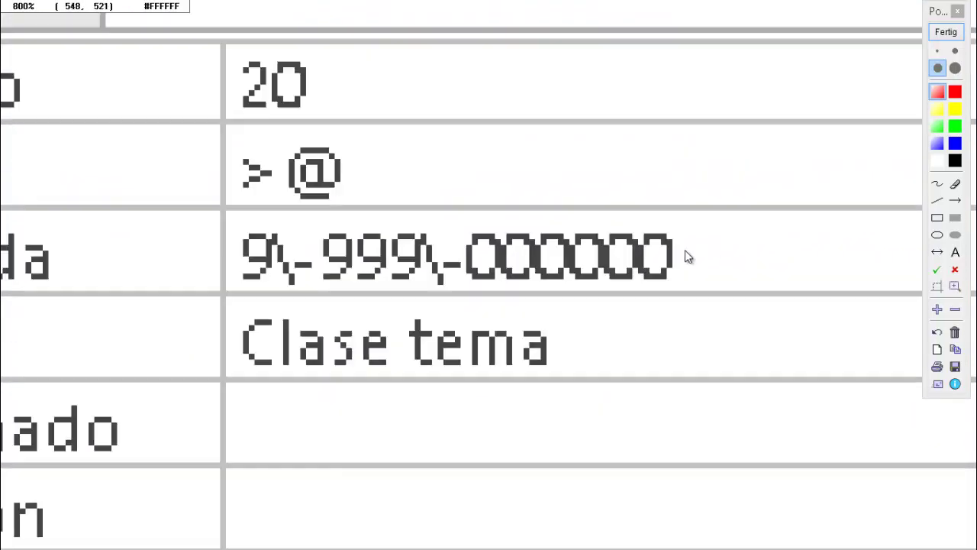
scroll(686, 256, "down", 2)
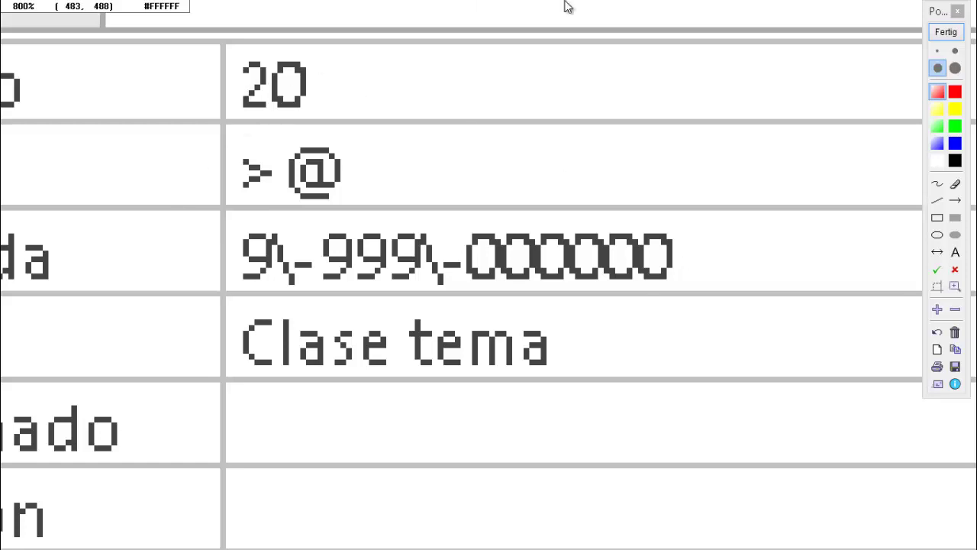
left_click(946, 32)
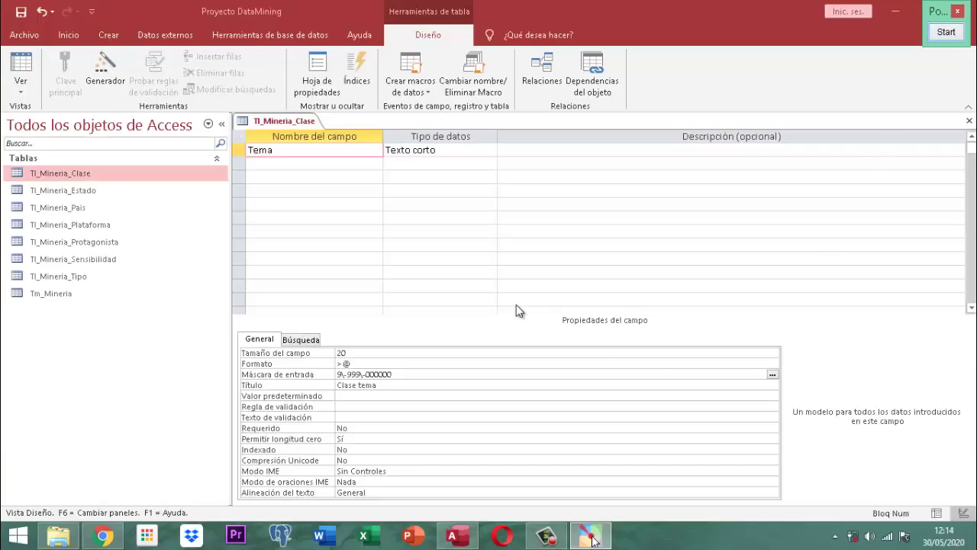
- Save and close the Tl_Mineria_Clase design with the new input mask
right_click(271, 122)
left_click(277, 130)
right_click(275, 124)
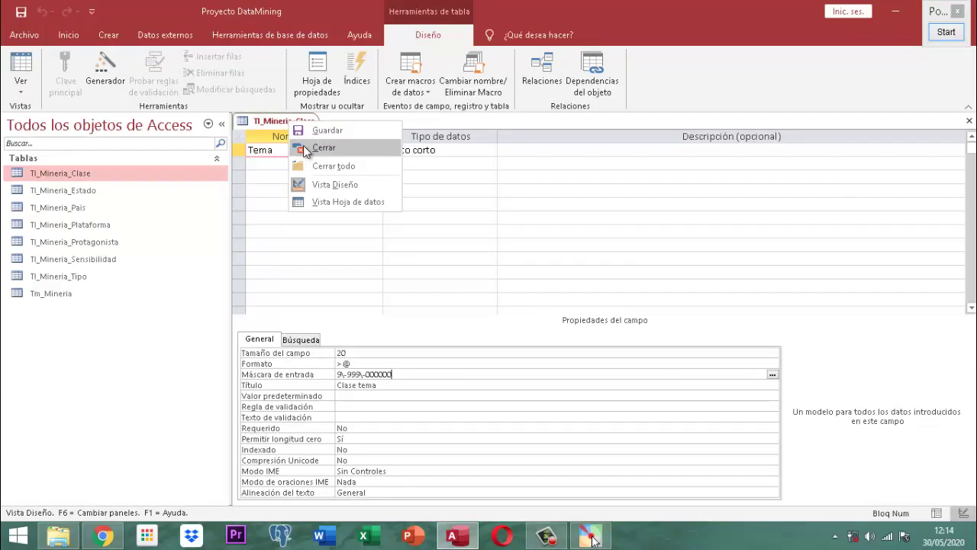
left_click(302, 146)
- Open the datasheet and enter test Clase tema records 1 123456 and 1 2563456
double_click(63, 172)
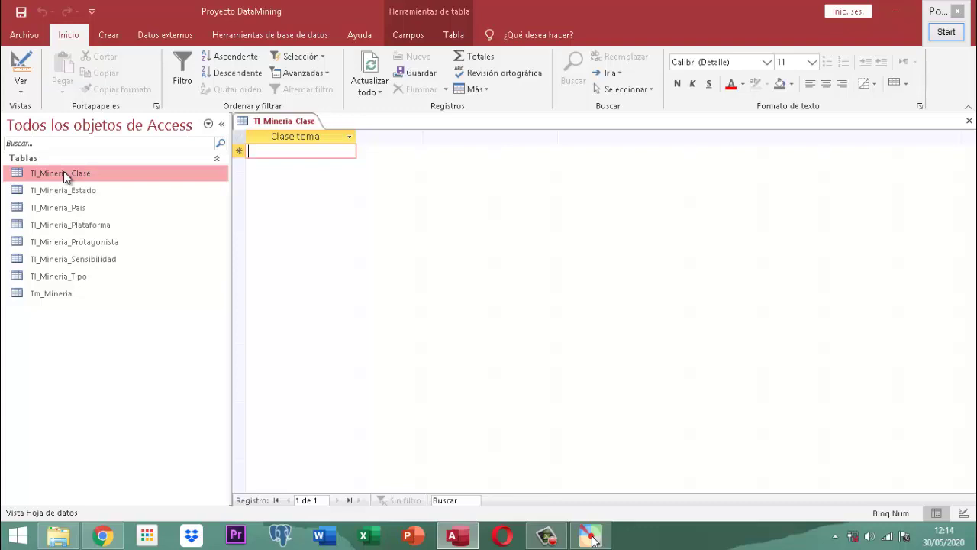
type("1")
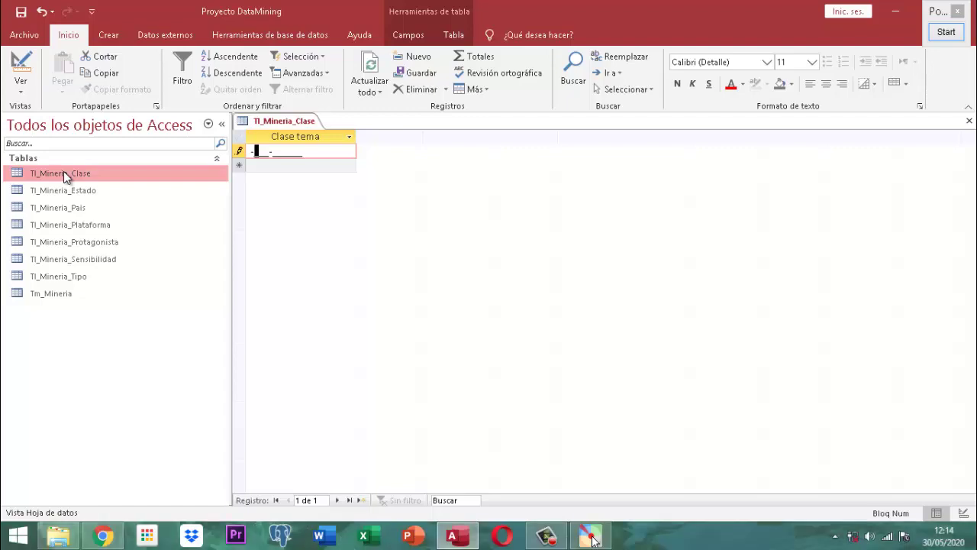
type("1 -")
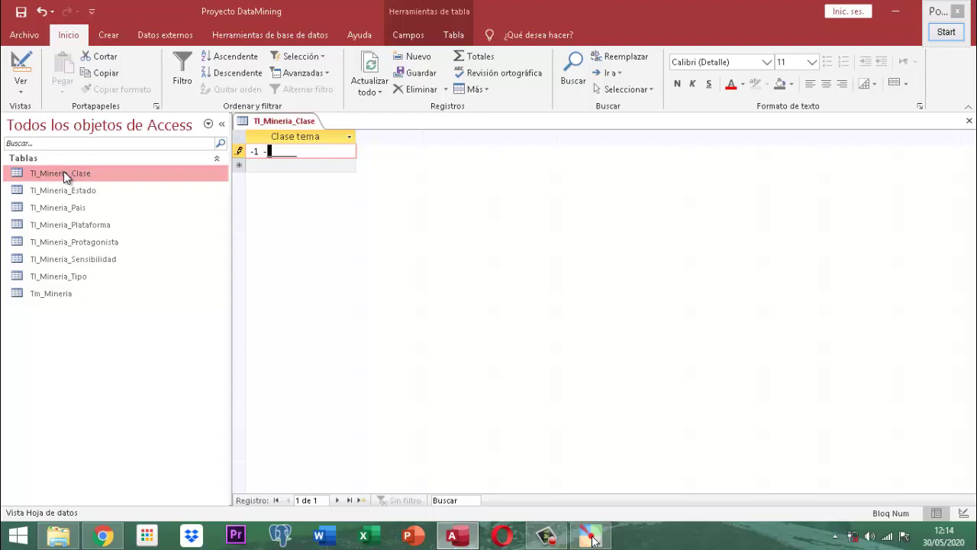
type("123456")
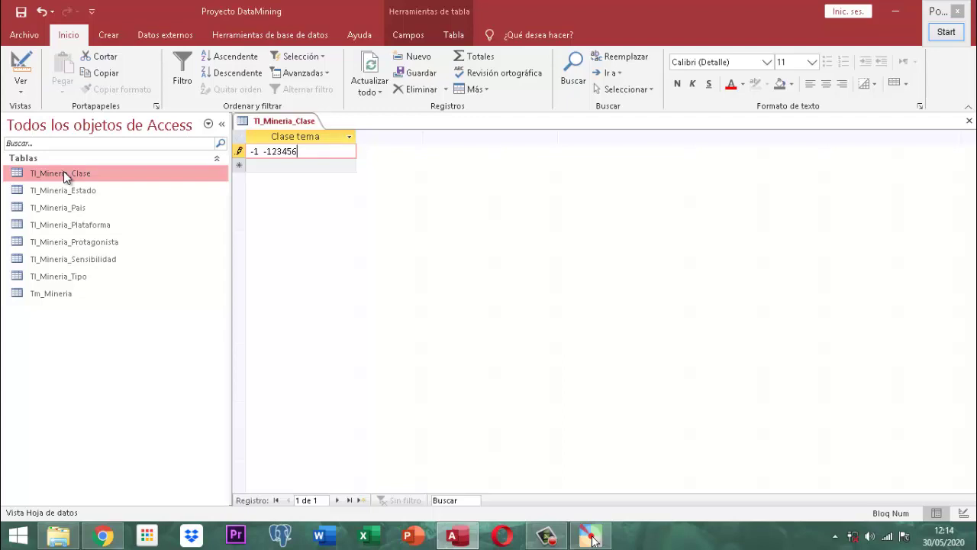
key("Return")
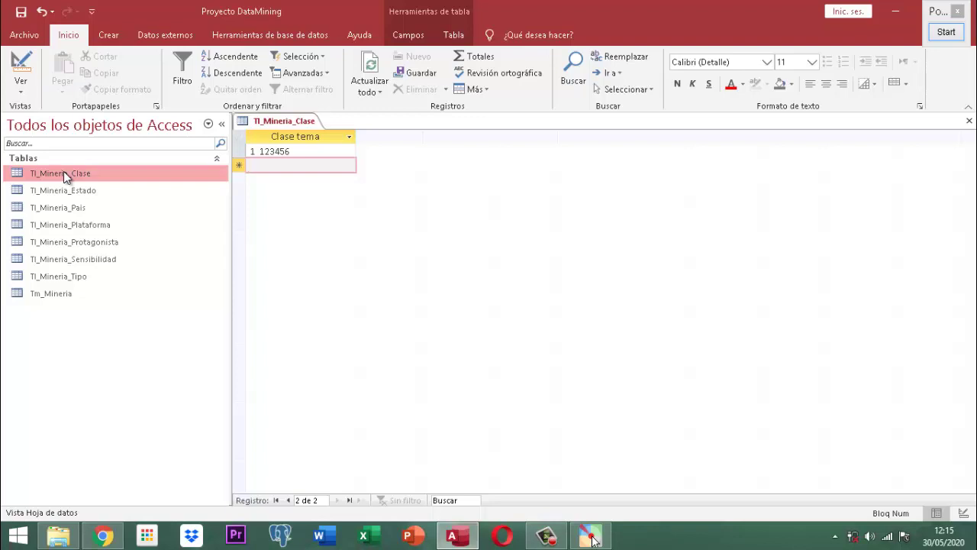
type("1-")
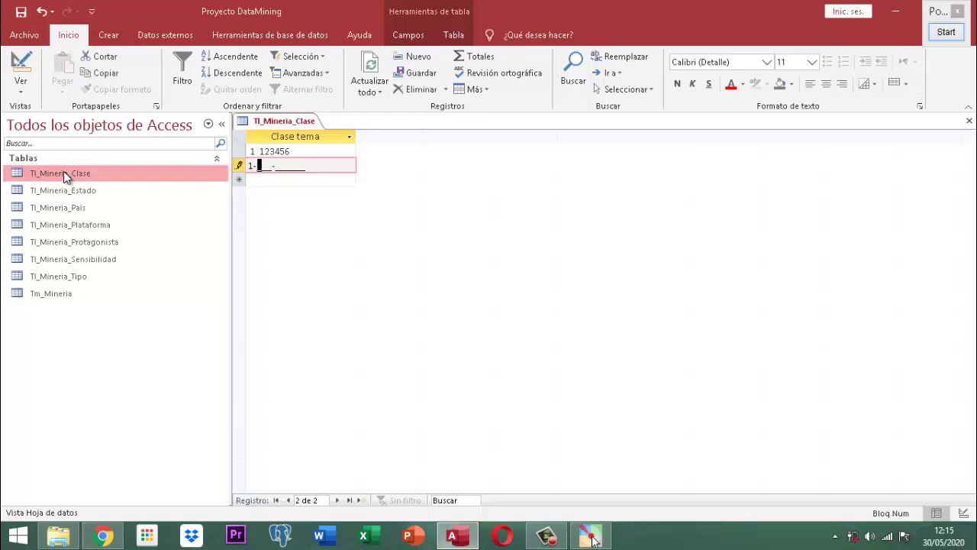
type(" 2-563")
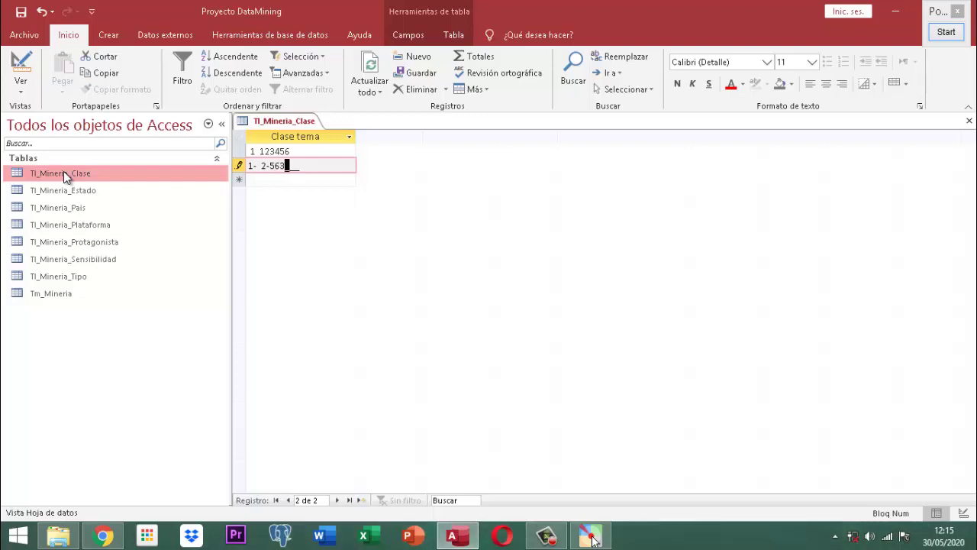
type("456")
key("Return")
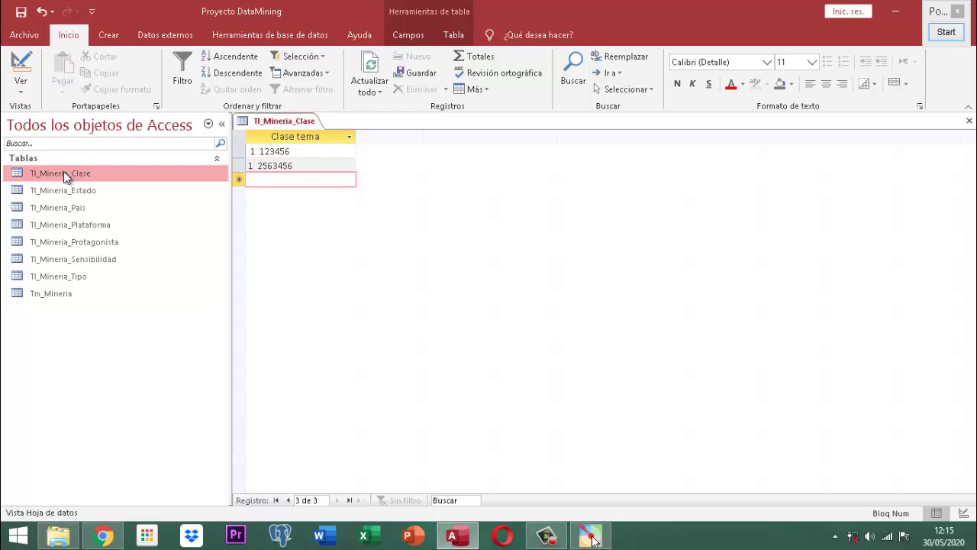
left_click(943, 32)
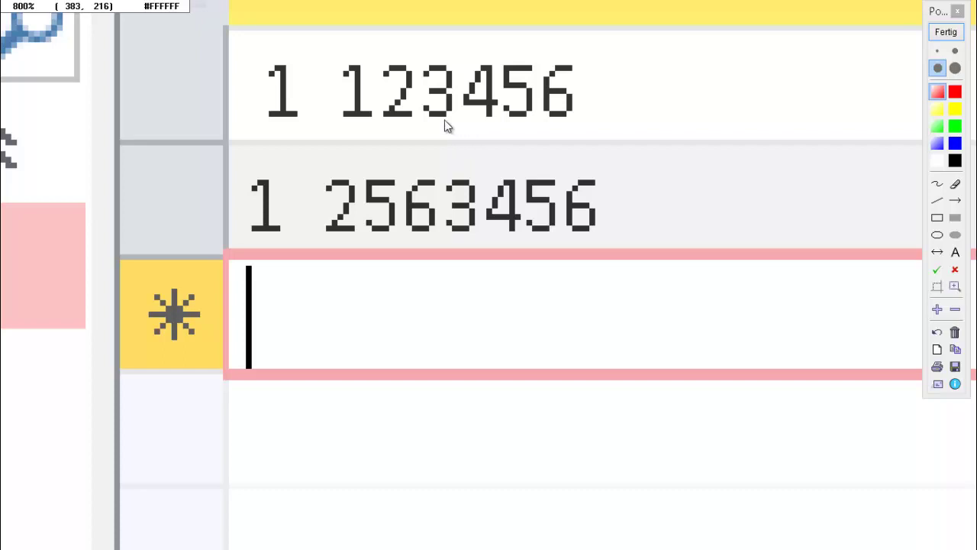
left_click(946, 32)
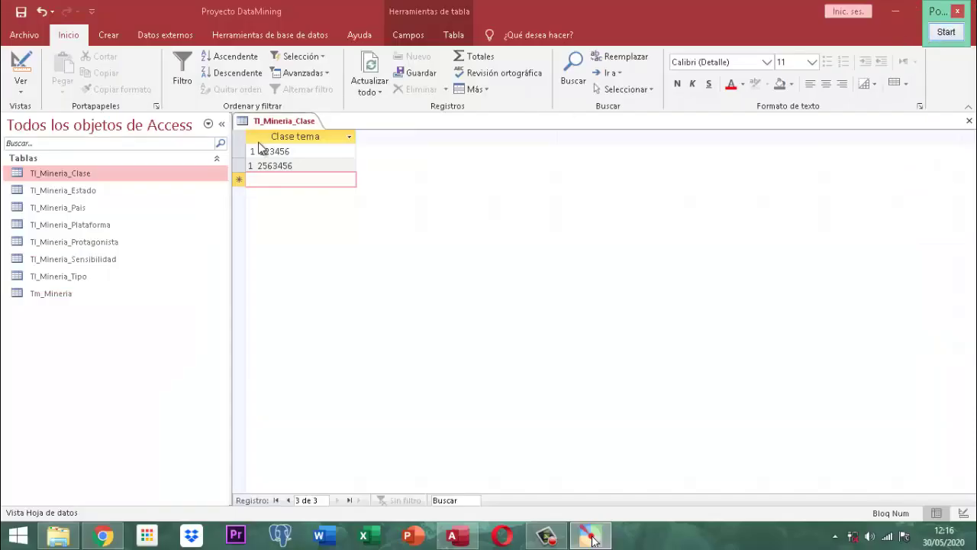
- Select both test records in Tl_Mineria_Clase and delete them, confirming with Sí
mouse_move(246, 151)
left_mouse_down()
mouse_move(246, 179)
mouse_move(246, 170)
left_mouse_up()
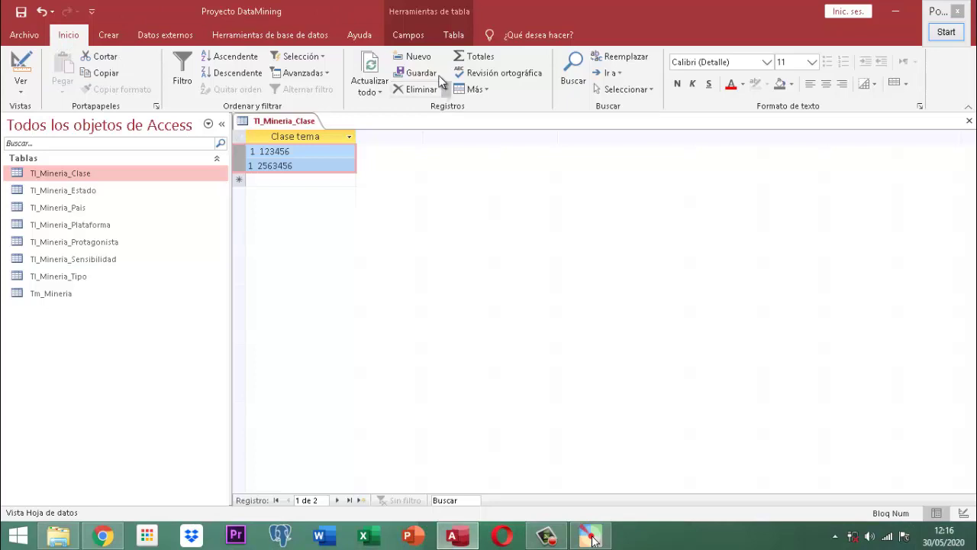
left_click(421, 88)
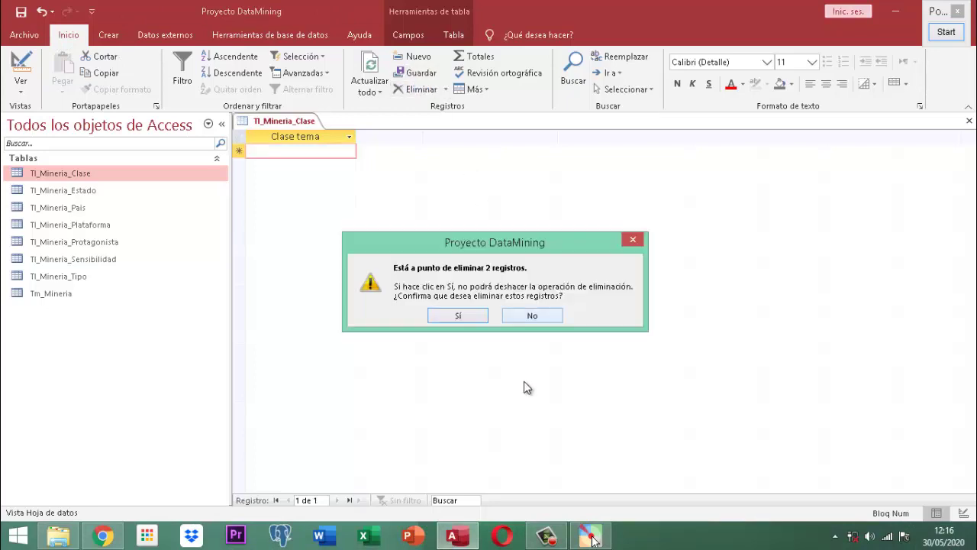
left_click(463, 324)
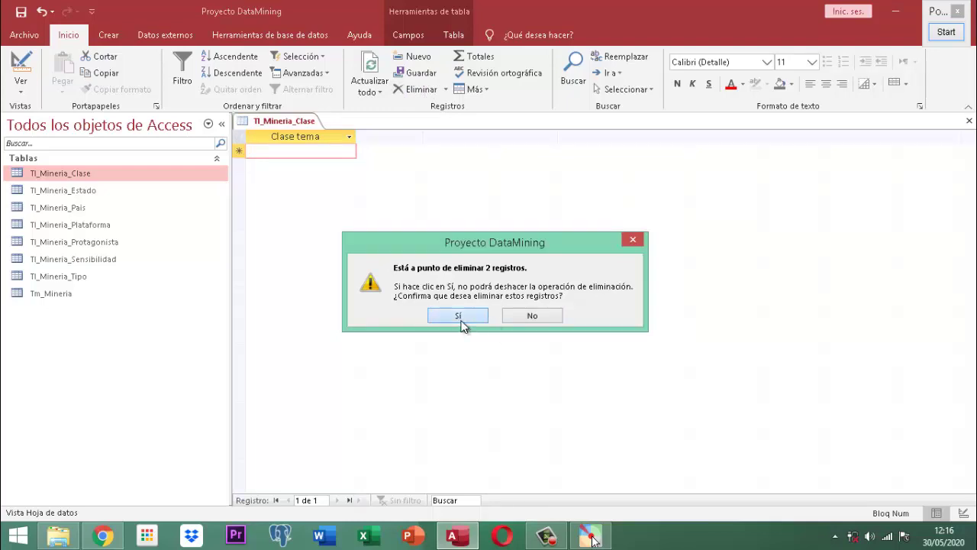
- Save and close the Tl_Mineria_Clase datasheet
right_click(278, 122)
left_click(306, 120)
right_click(292, 120)
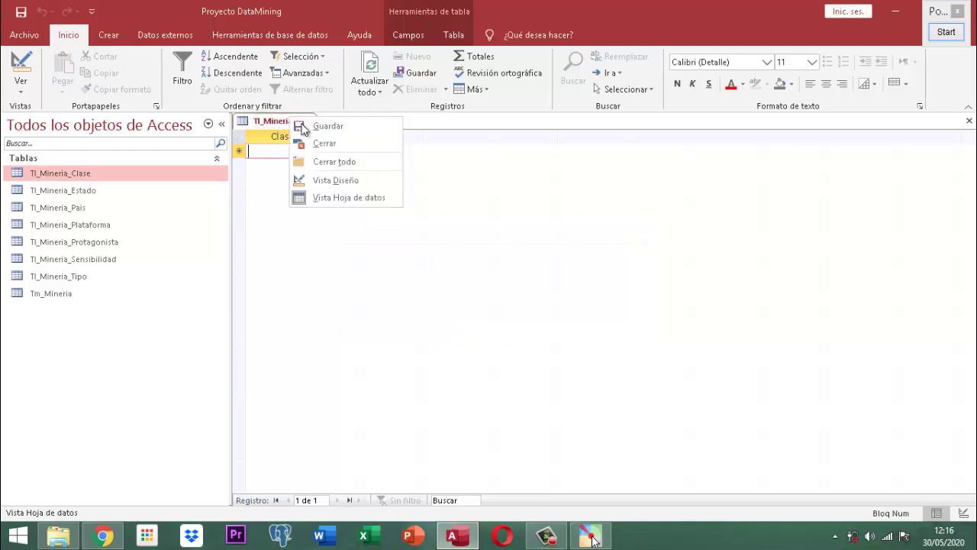
left_click(312, 143)
- Open Tl_Mineria_Clase in Vista Diseño and clear the Tema field's 9\-999\-000000 input mask
right_click(80, 178)
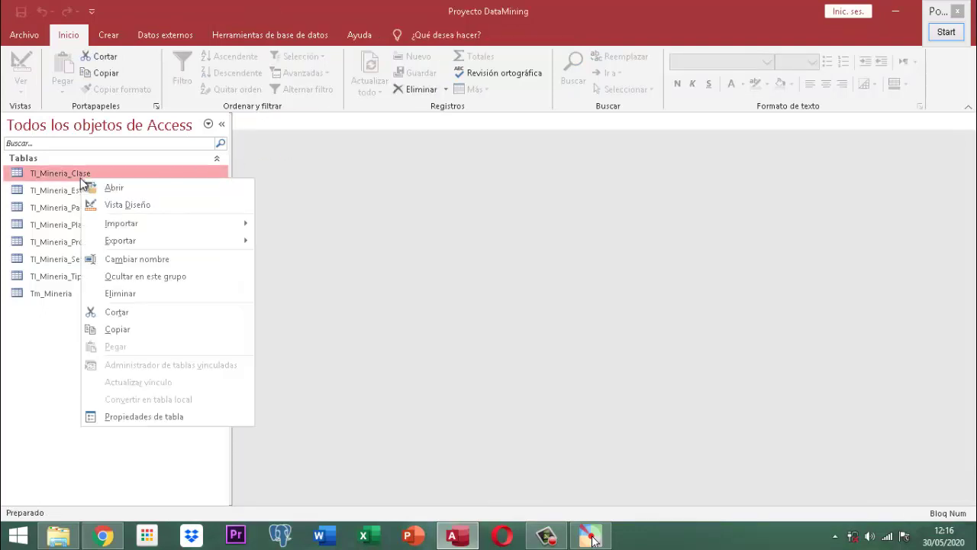
left_click(127, 204)
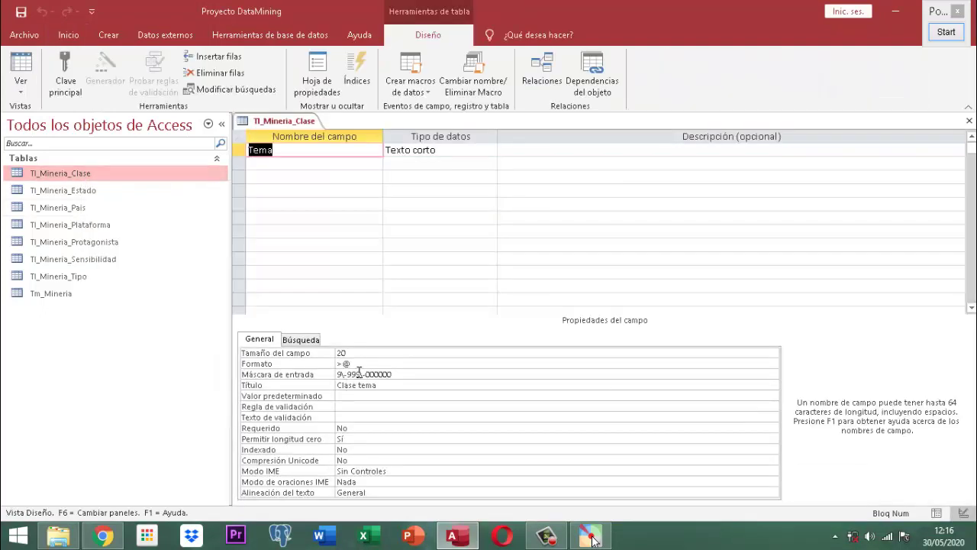
left_click(403, 375)
left_click(310, 374)
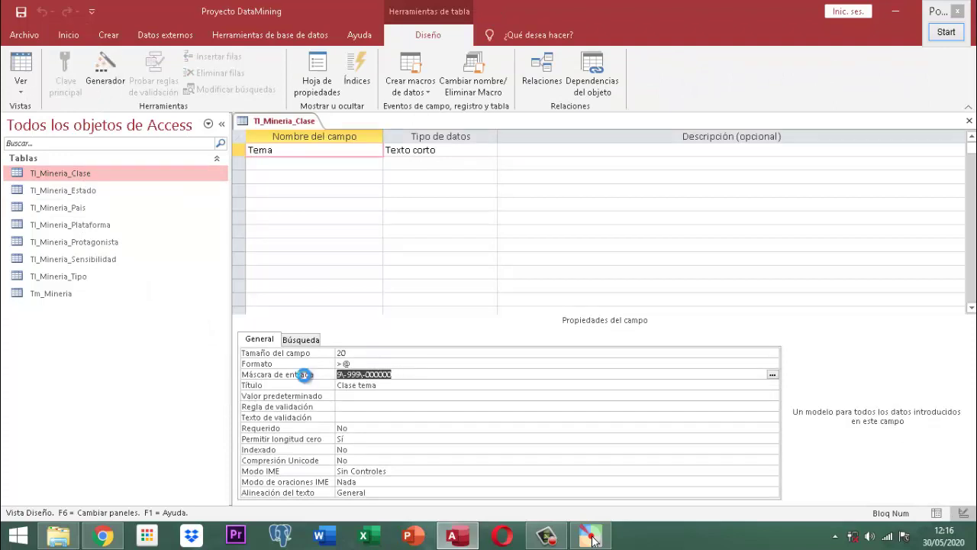
key("Delete")
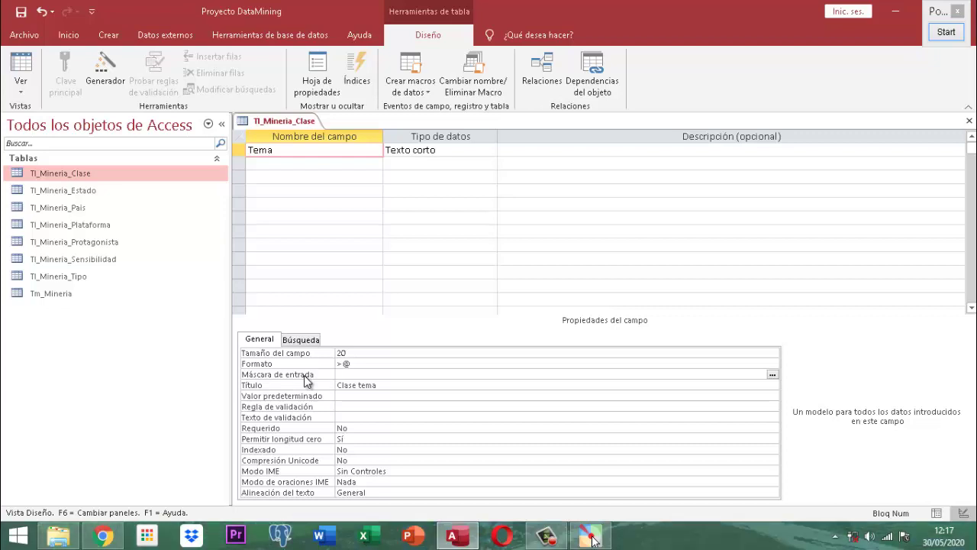
type("#")
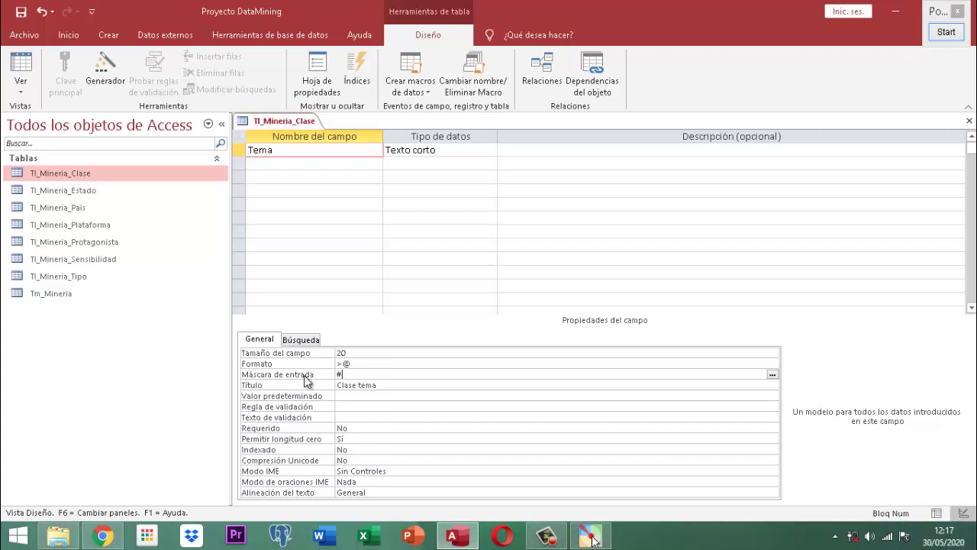
type("000-")
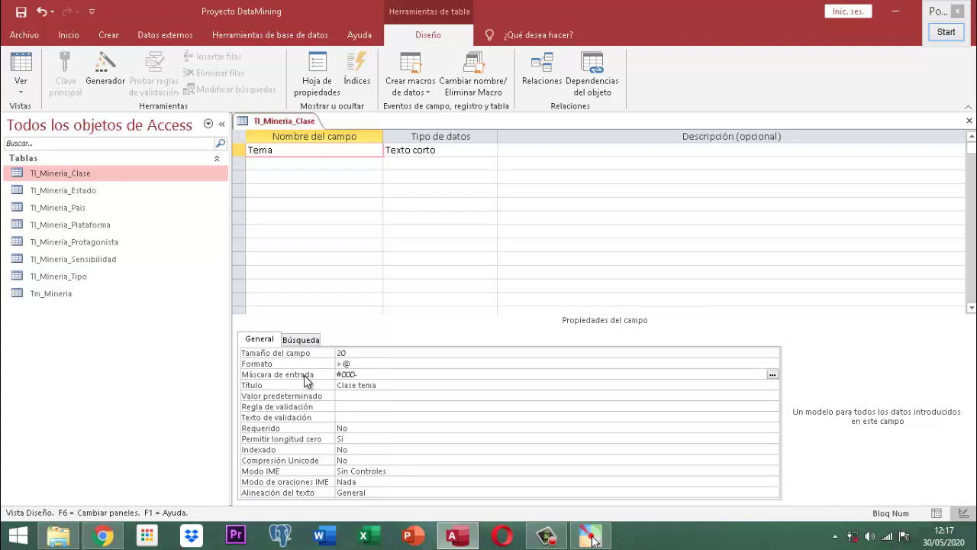
type("000-000-000-")
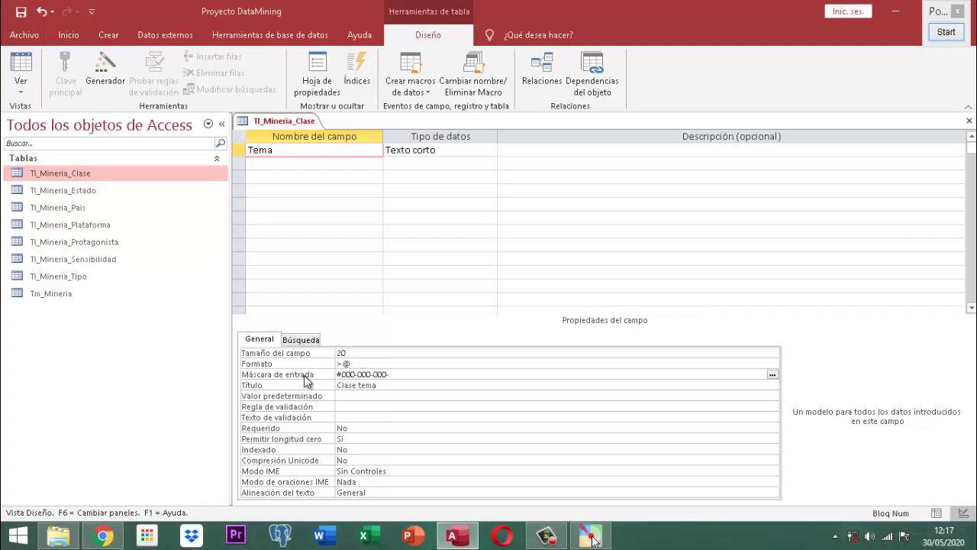
type("0000")
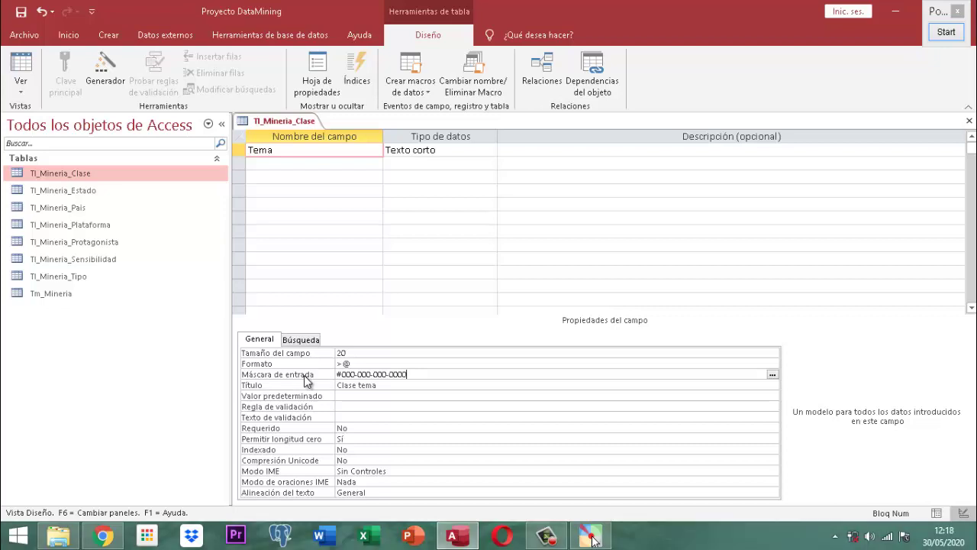
- Save the new input mask and close the table design
right_click(279, 124)
left_click(290, 127)
right_click(278, 121)
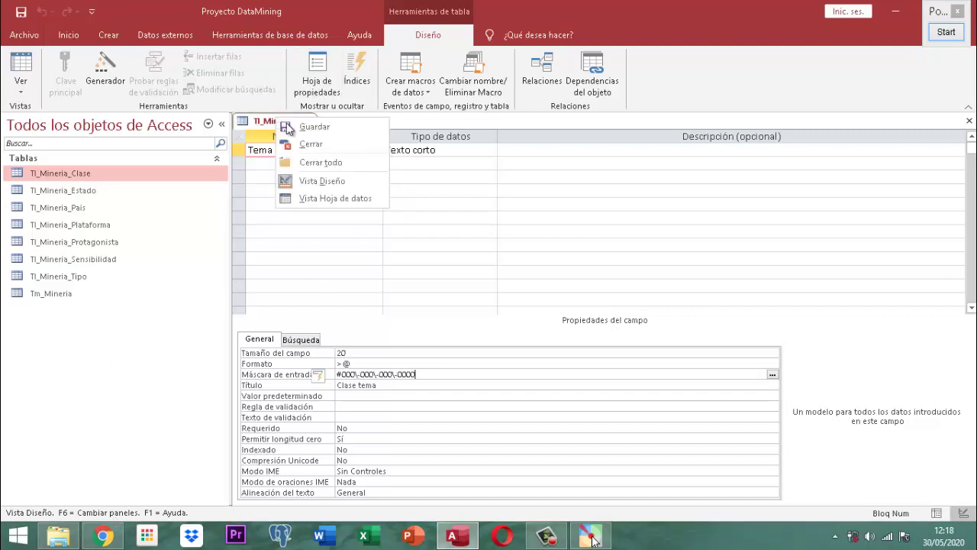
left_click(301, 144)
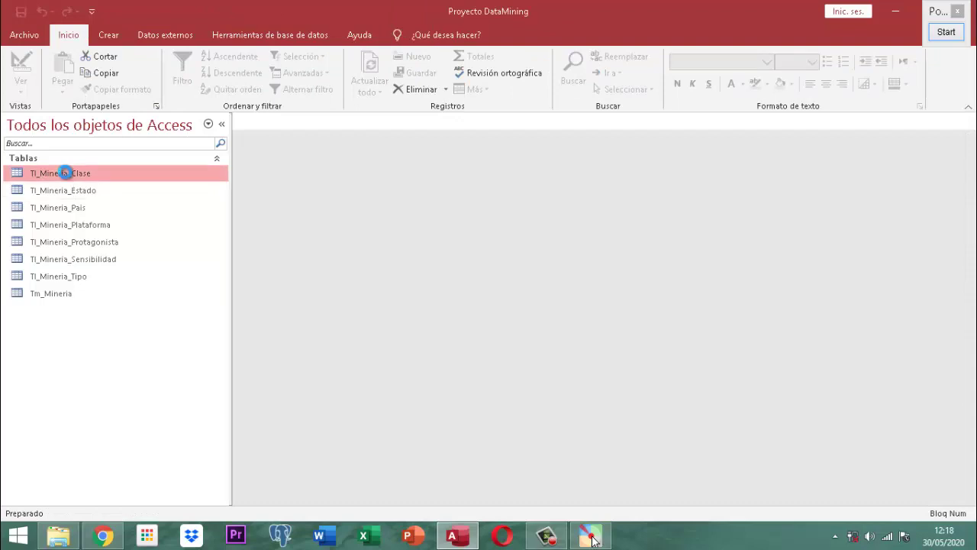
- Open Tl_Mineria_Clase as a datasheet and save a phone-style Clase tema entry beginning +571
double_click(65, 173)
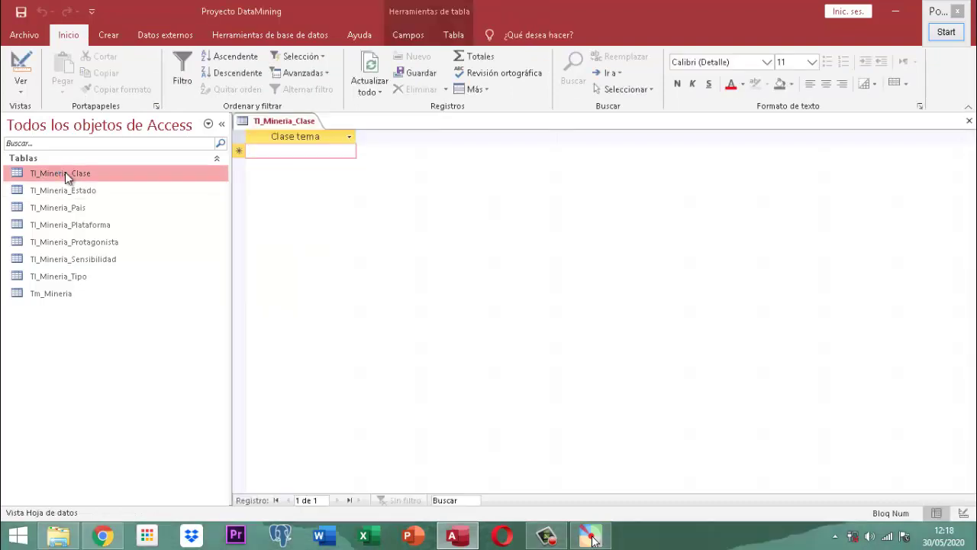
key("space")
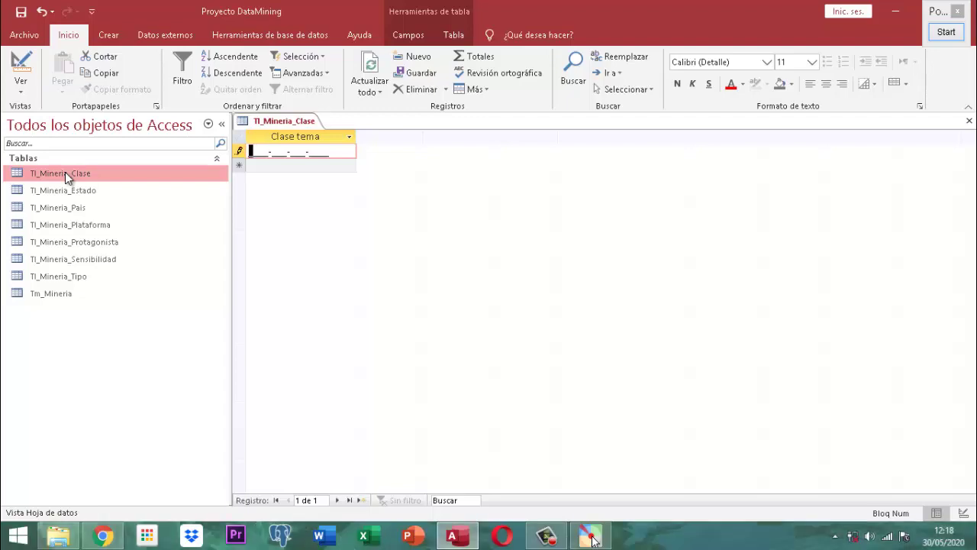
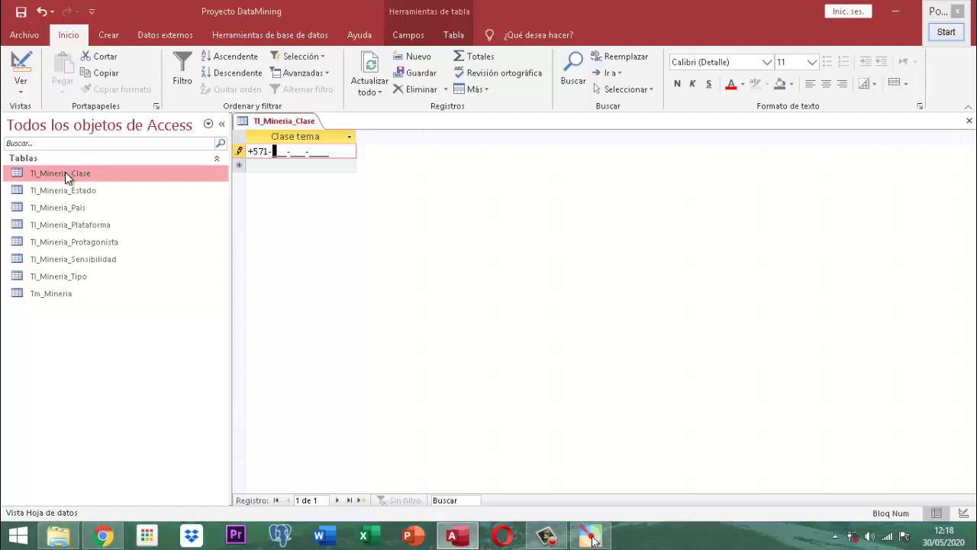
key("Return")
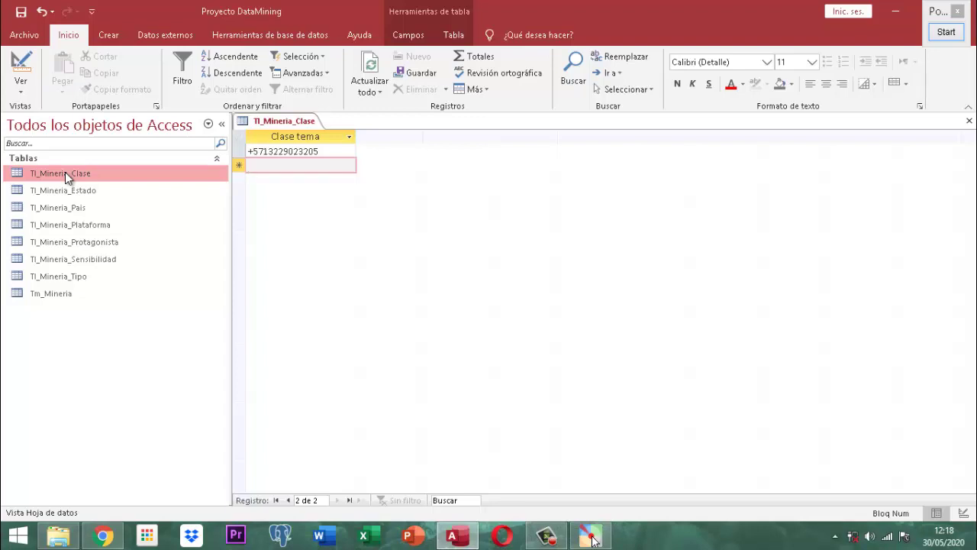
- Add a second phone-style Clase tema record beginning +671, correcting a typo before saving
type("+")
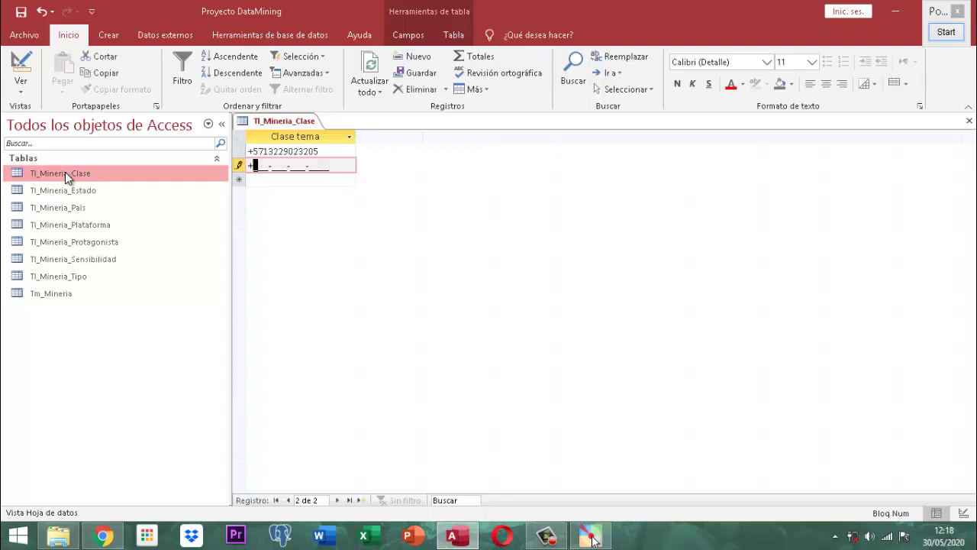
type("674-50")
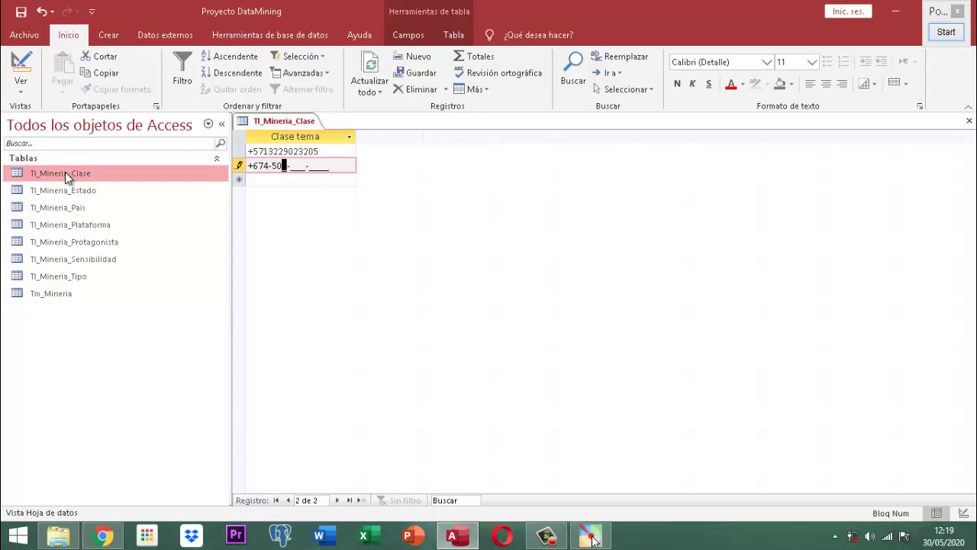
key("BackSpace")
key("BackSpace")
key("BackSpace")
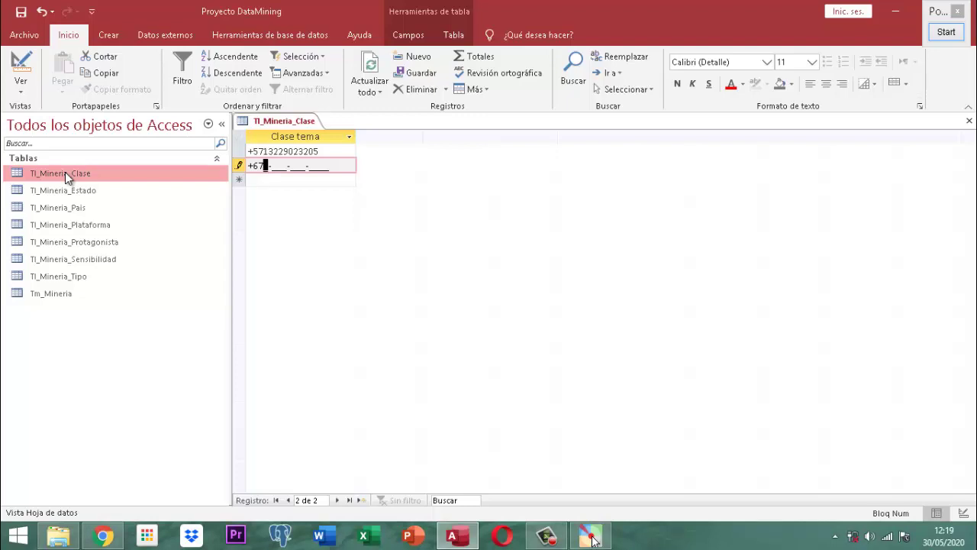
type("1-")
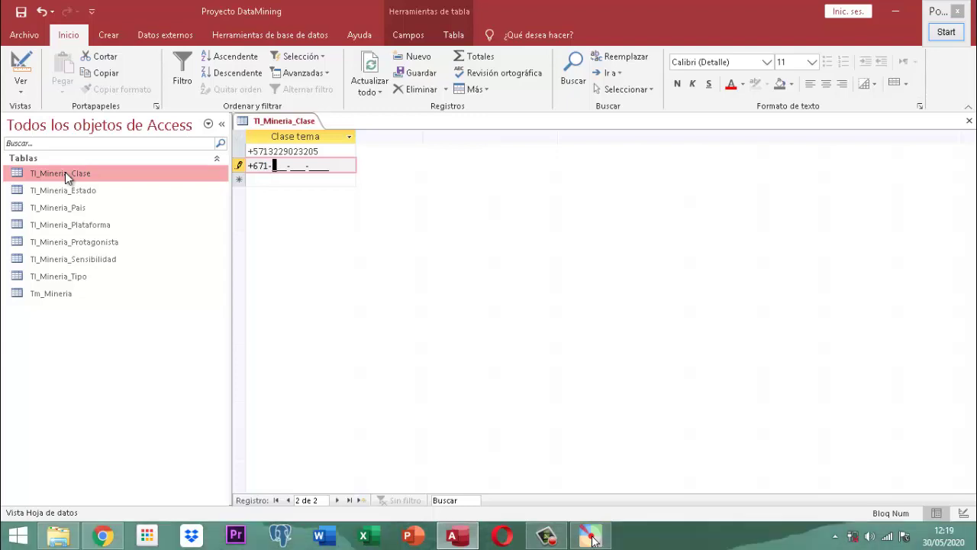
type("181-")
type("123-")
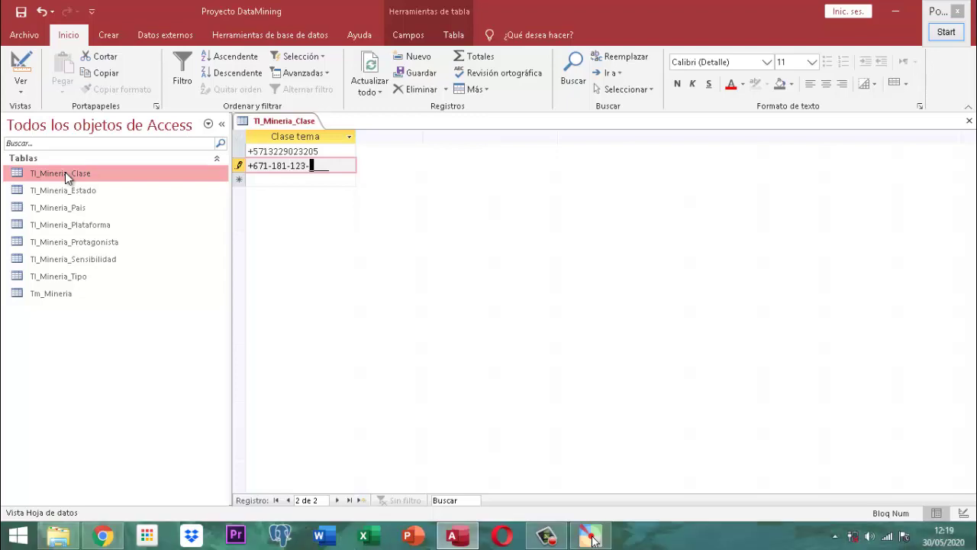
type("4563")
key("Return")
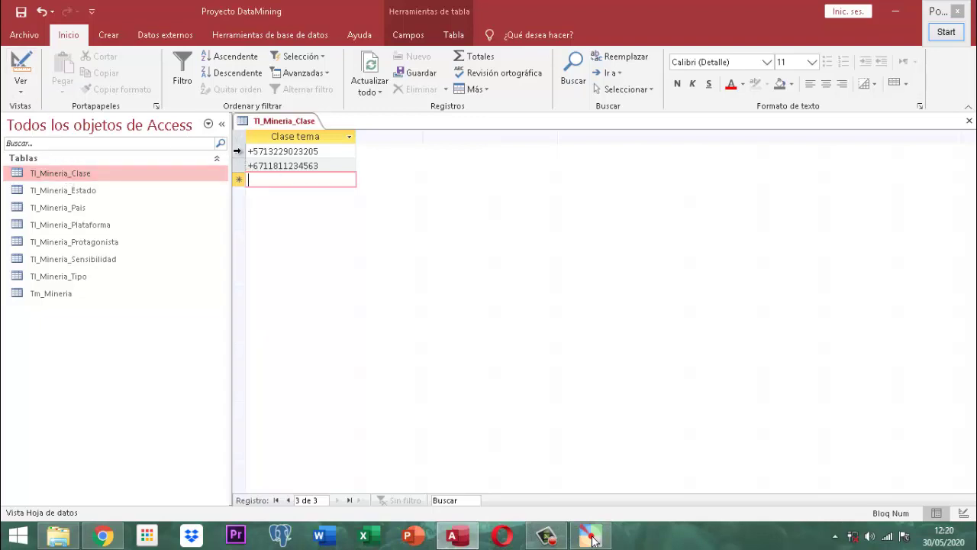
- Select both phone-style records and delete them, confirming with Sí
left_click(238, 151)
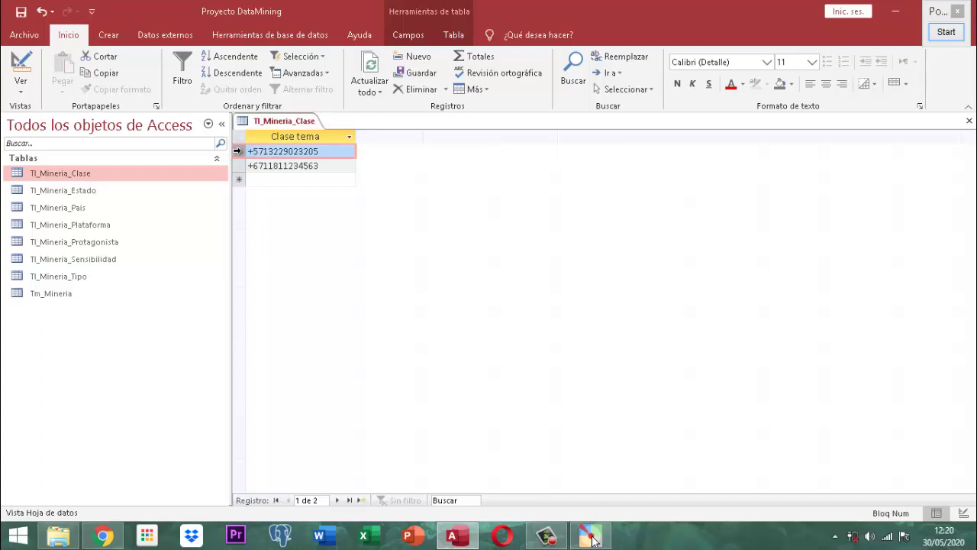
left_click_drag(237, 151, 239, 166)
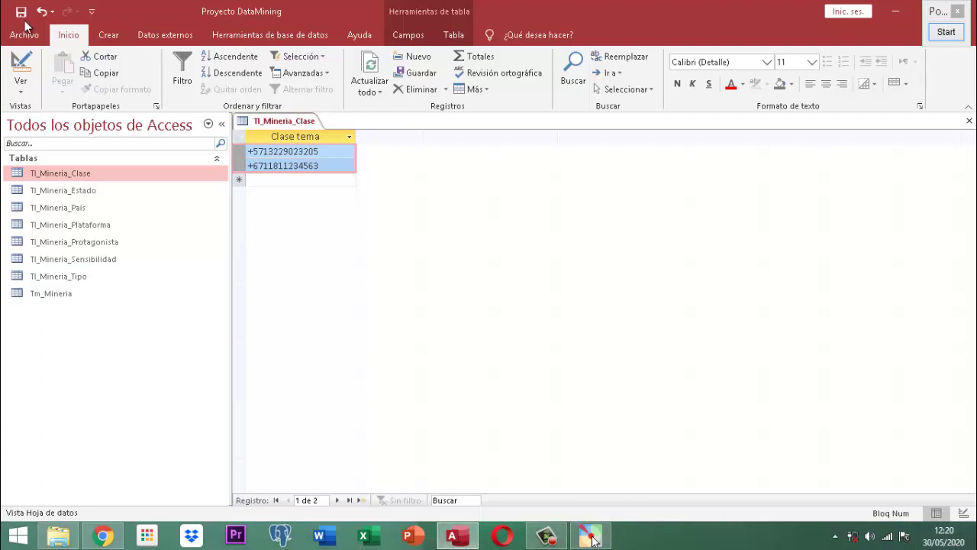
left_click(417, 89)
left_click(455, 314)
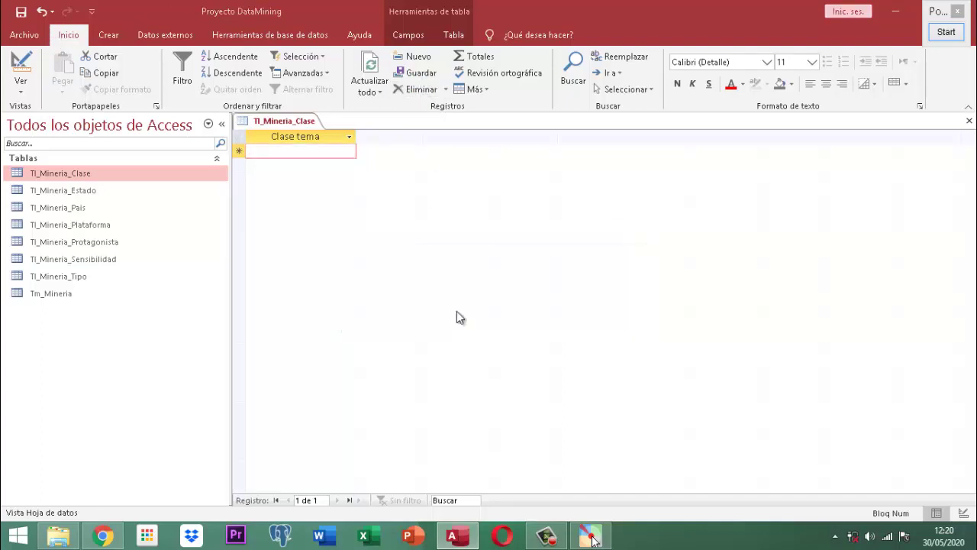
- Save the emptied table and close the Tl_Mineria_Clase datasheet
right_click(300, 125)
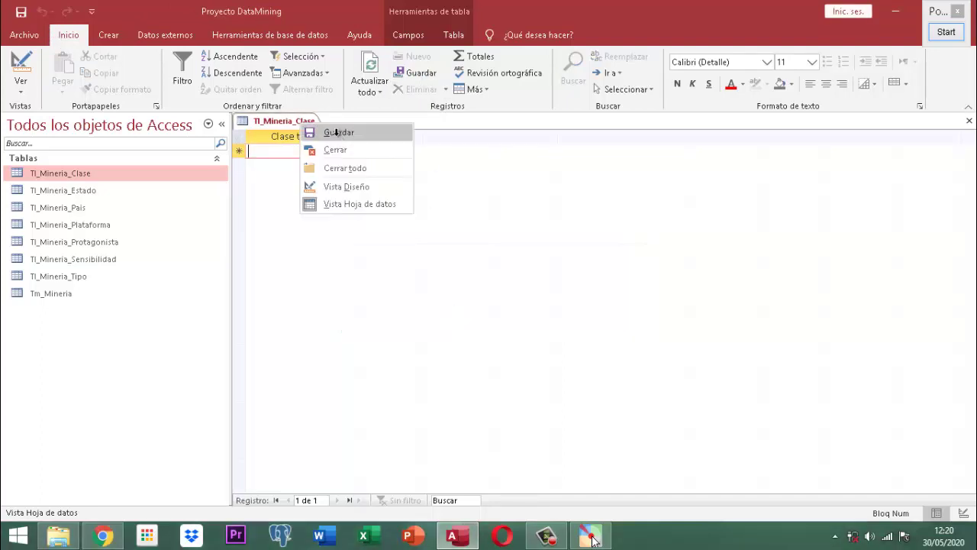
left_click(303, 127)
right_click(301, 125)
key("Escape")
key("ctrl+w")
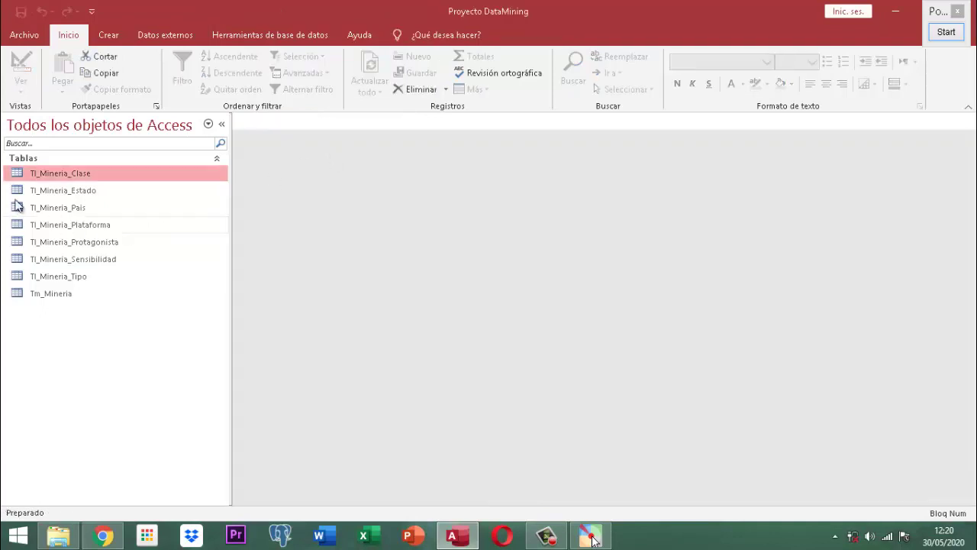
right_click(46, 173)
left_click(105, 199)
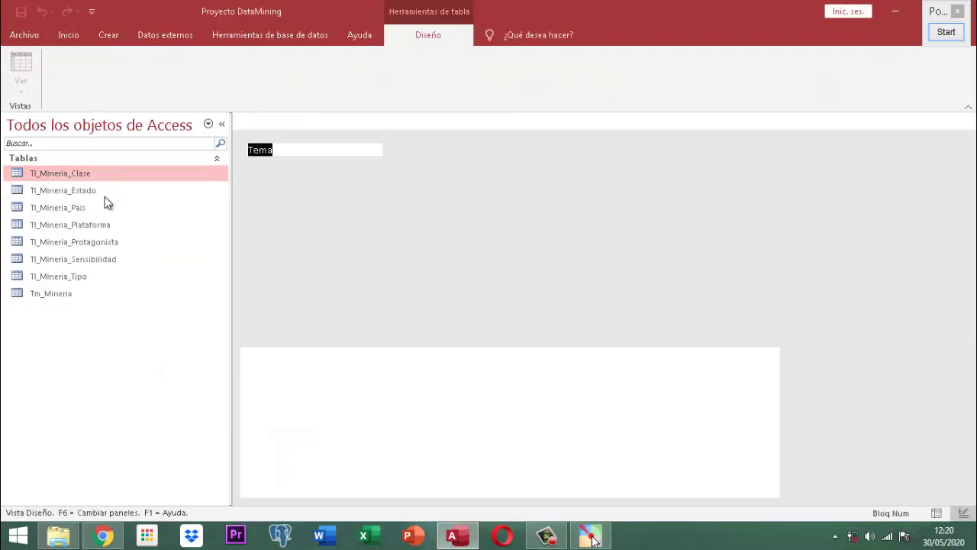
left_click(313, 376)
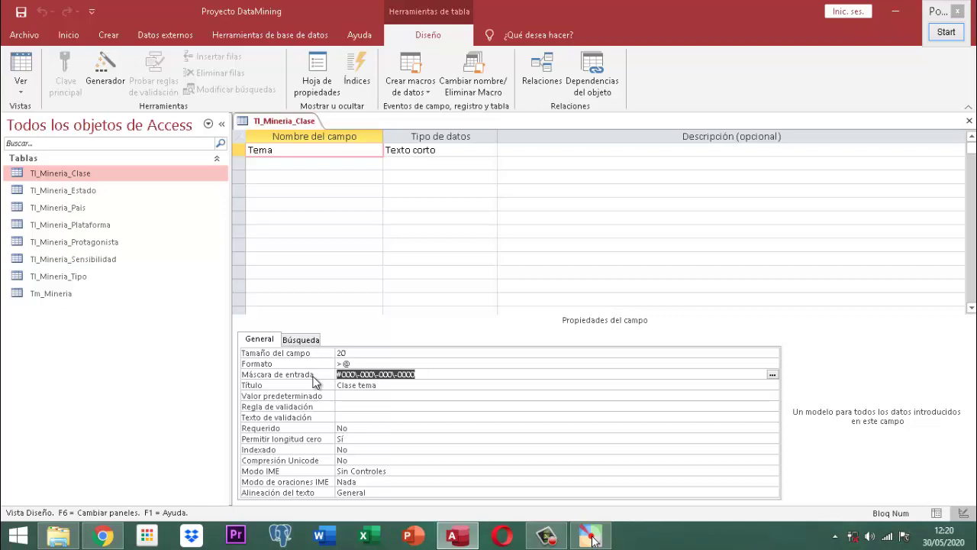
type("#")
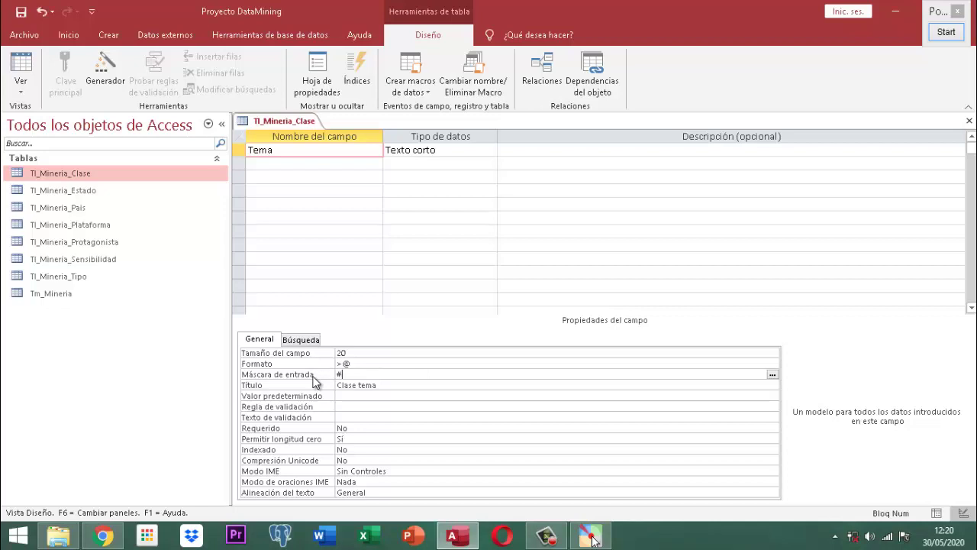
type("00")
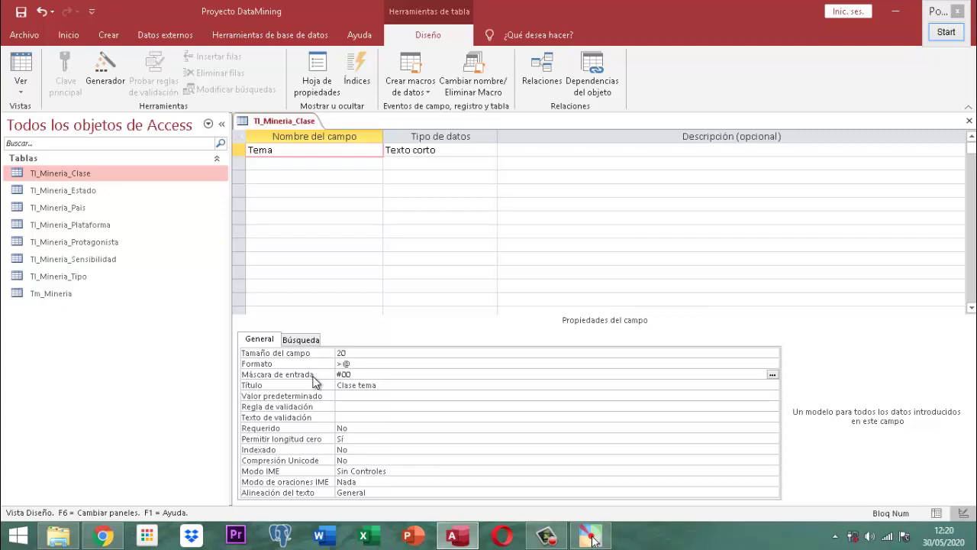
type("9")
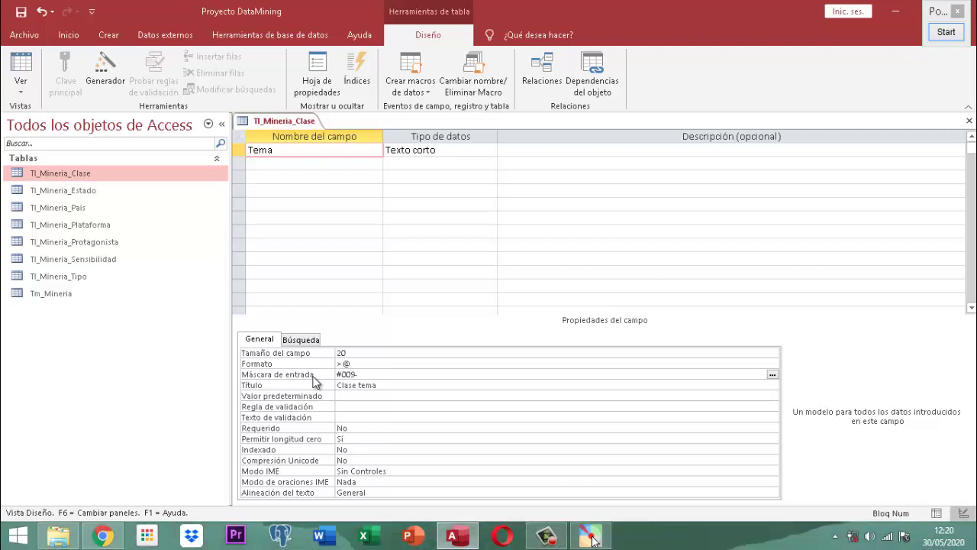
type("-000-000-0000")
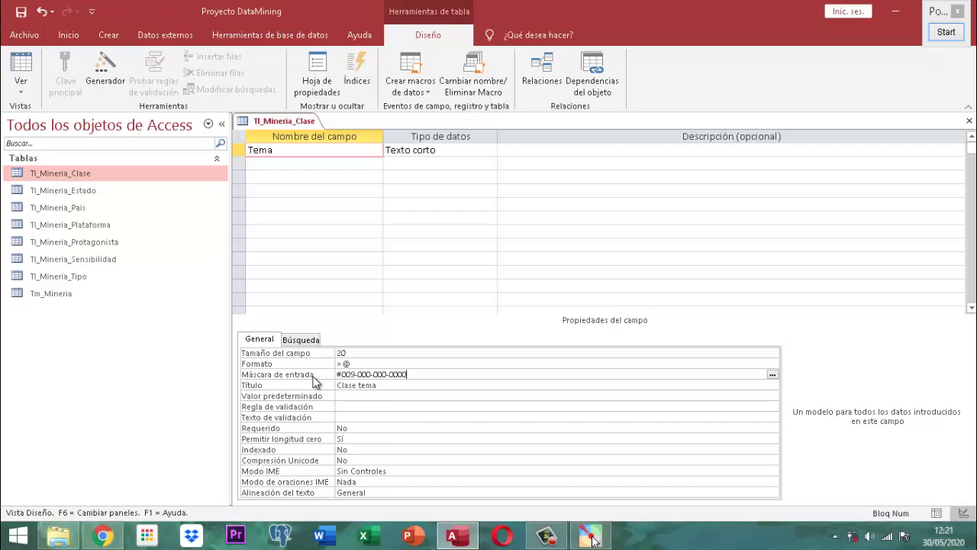
- Save the new input mask and close the table design
right_click(283, 125)
left_click(282, 128)
right_click(282, 127)
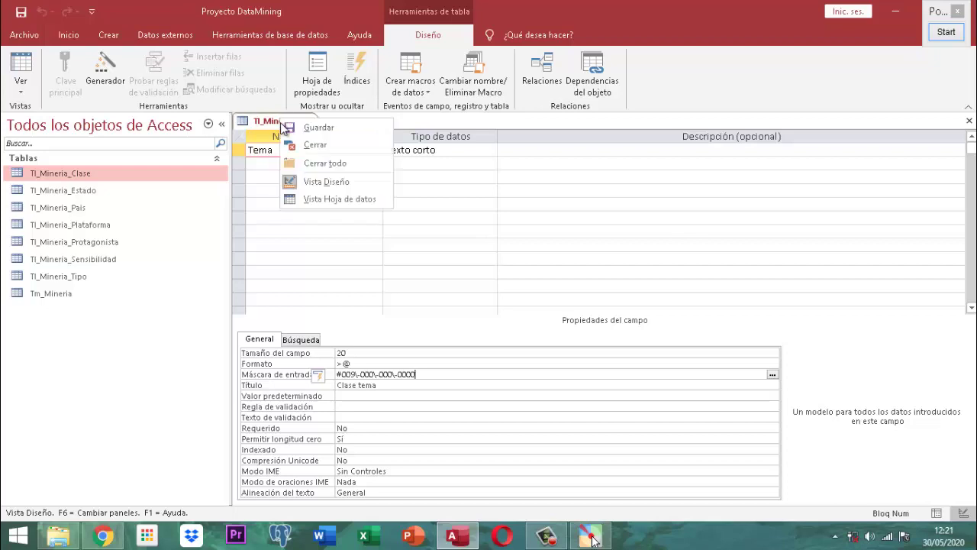
left_click(310, 144)
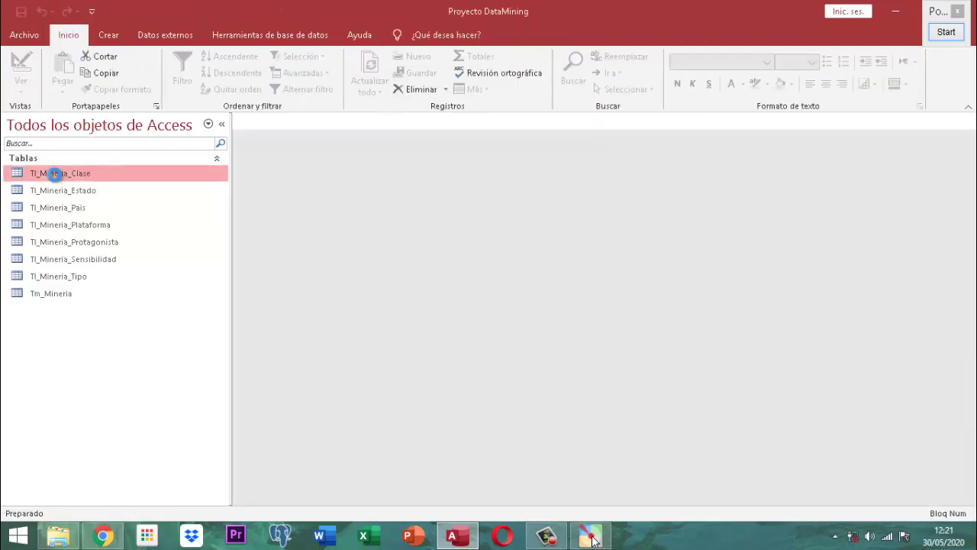
double_click(54, 174)
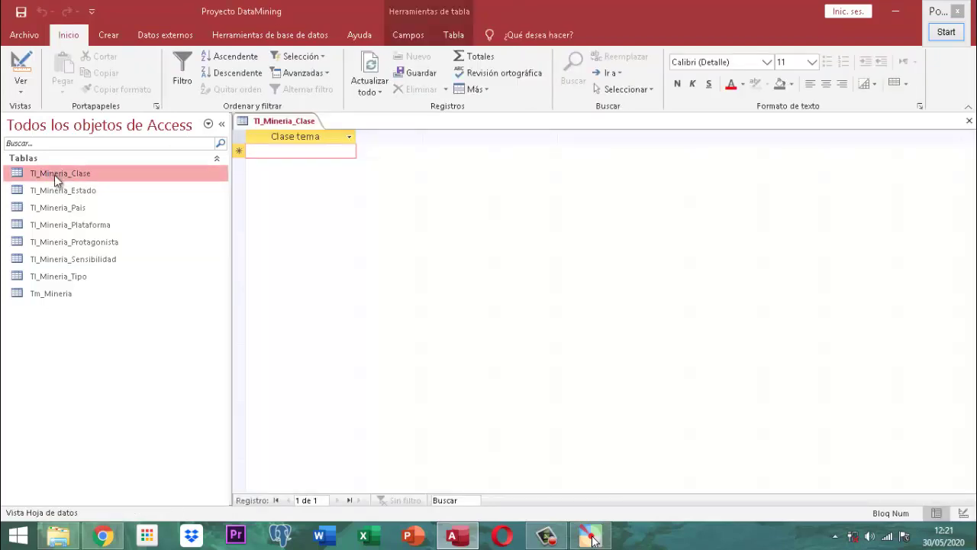
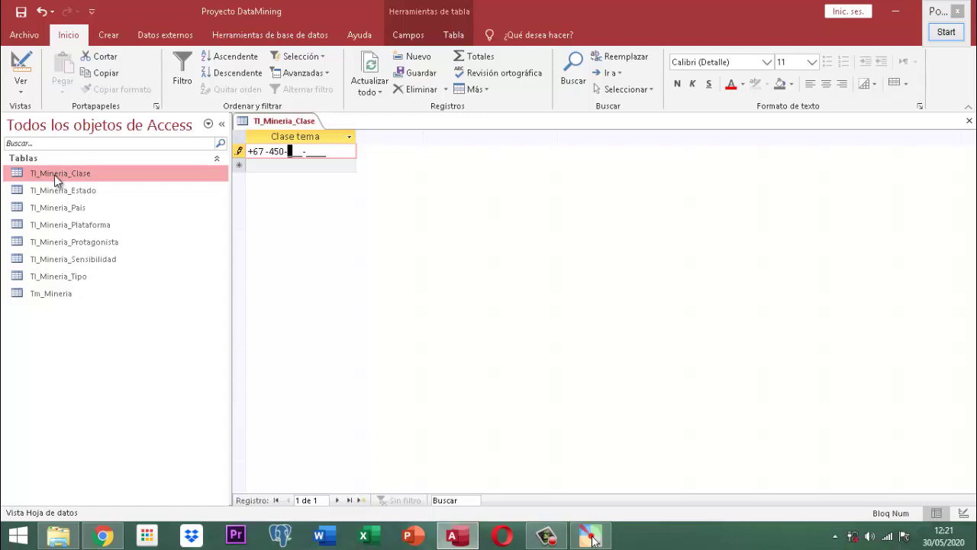
- Enter and save two test Clase tema numbers, one beginning +67 and one beginning +571
key("Return")
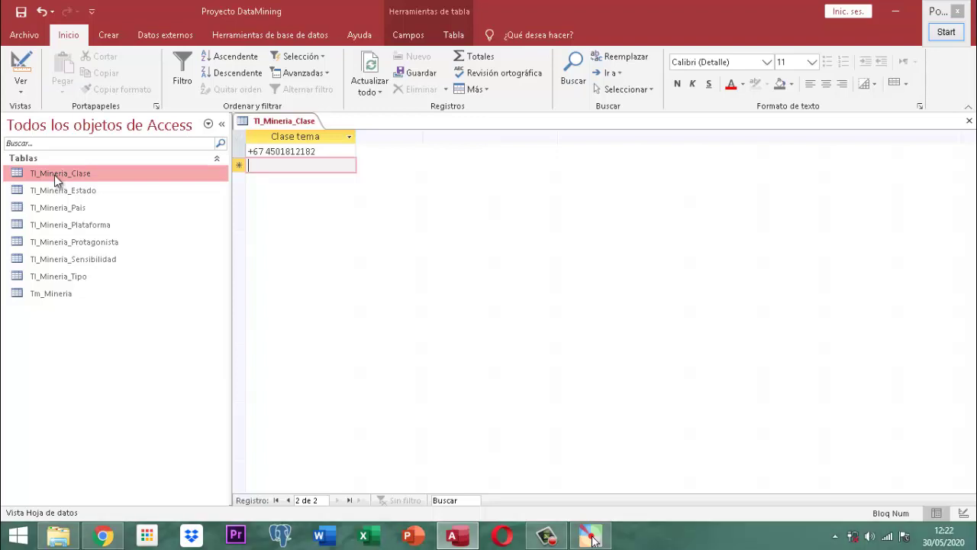
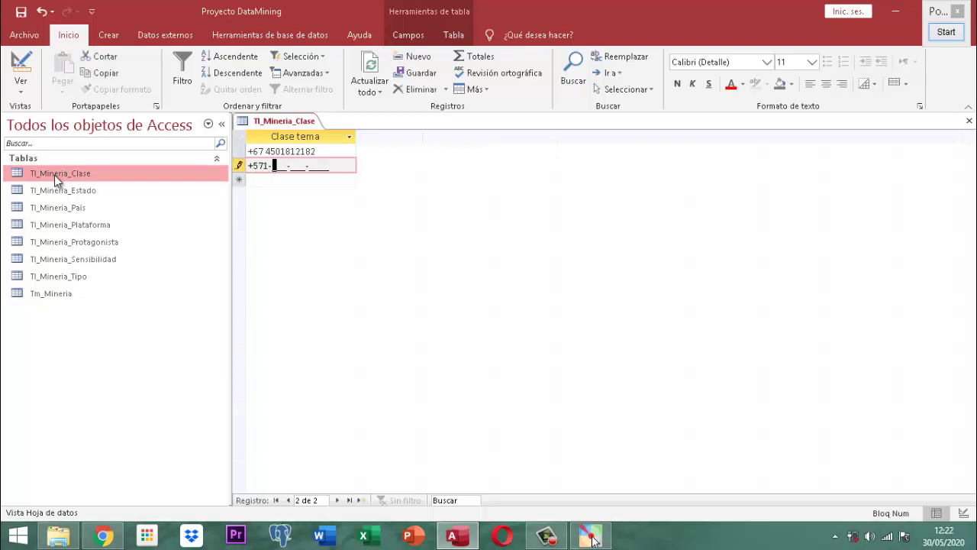
key("Return")
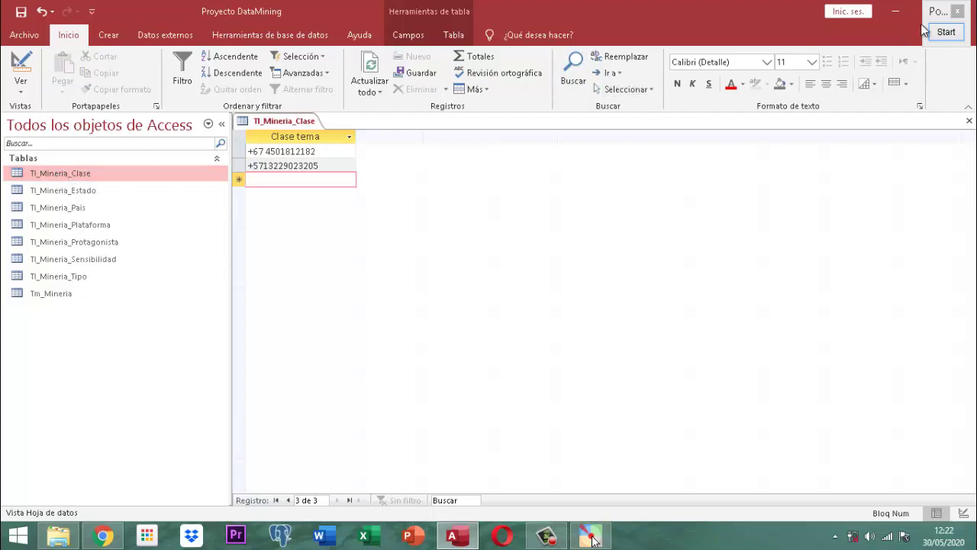
left_click(945, 32)
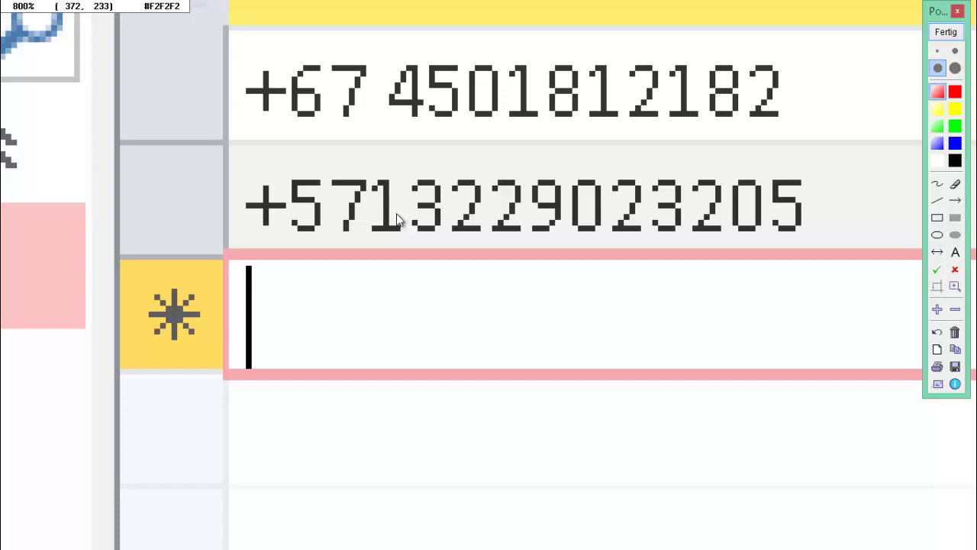
scroll(376, 165, "up", 1)
scroll(376, 165, "down", 2)
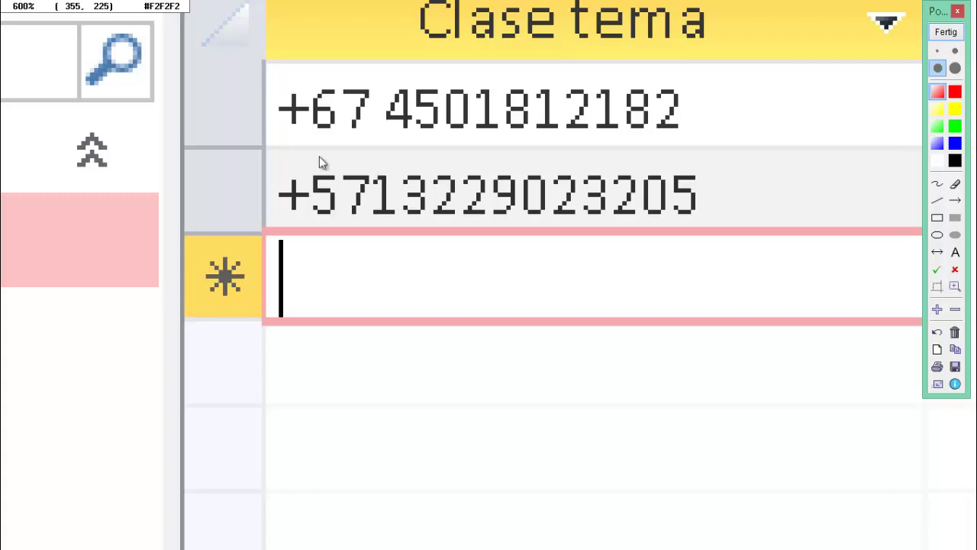
left_click(946, 32)
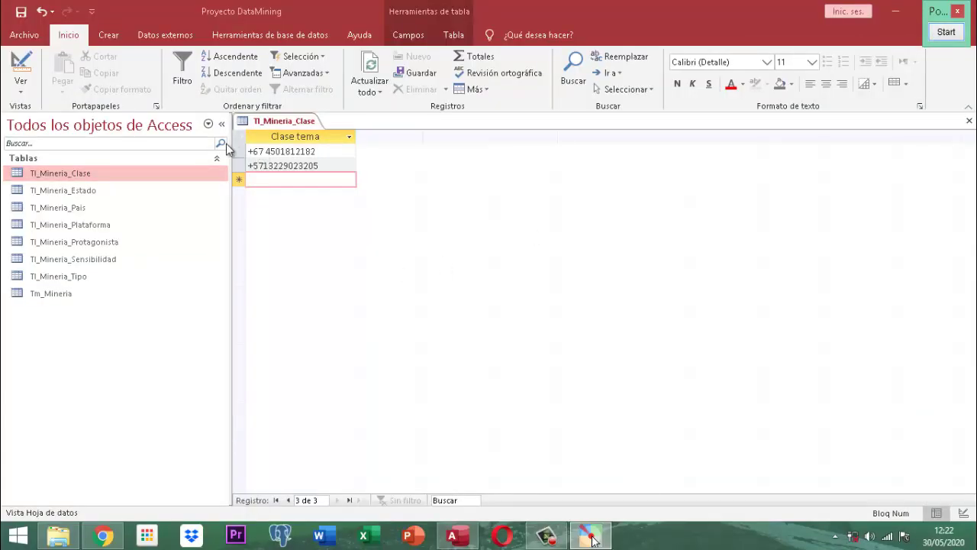
- Select the +67 and +571 records and delete them, confirming with Sí
left_click(238, 152)
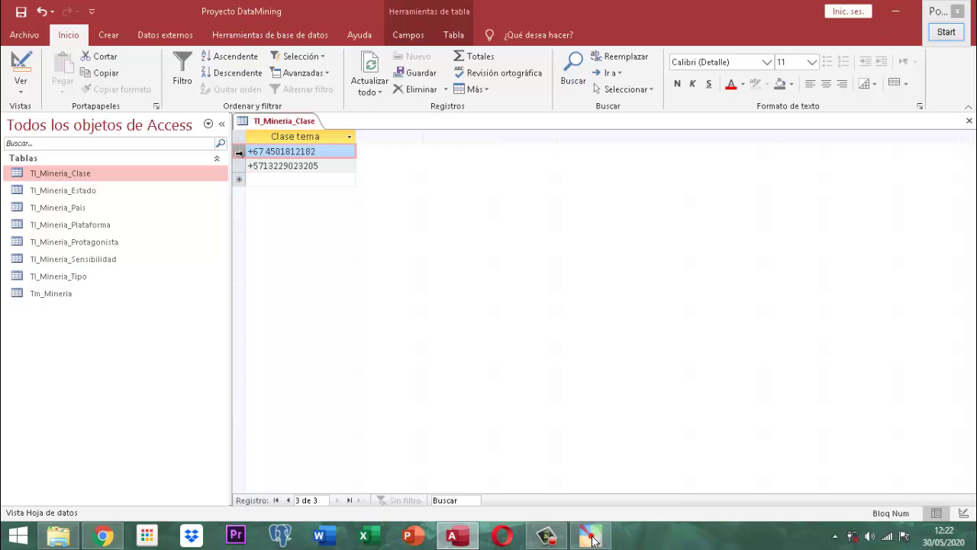
left_click_drag(238, 151, 239, 166)
left_click(399, 86)
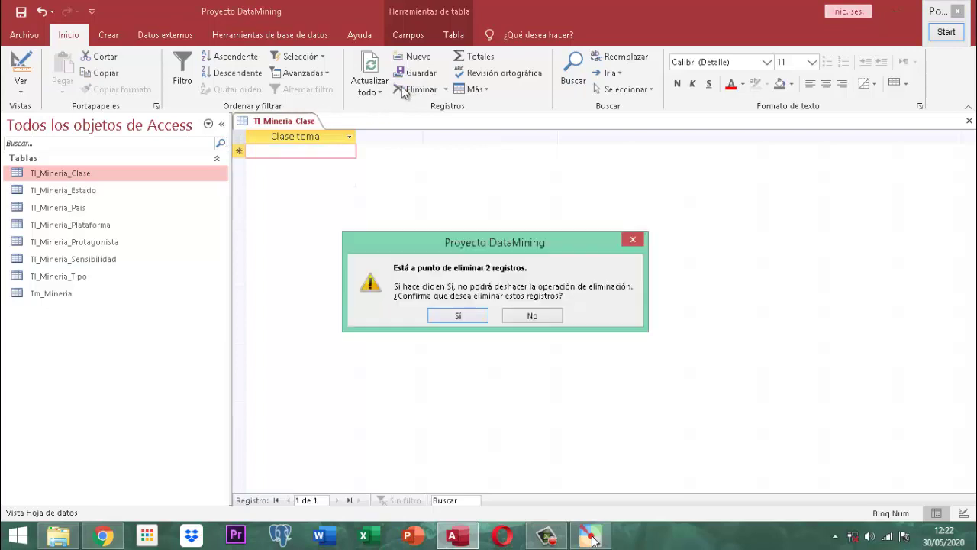
left_click(463, 316)
- Close the table and reopen Tl_Mineria_Clase in Design View at Tema's input mask
right_click(307, 121)
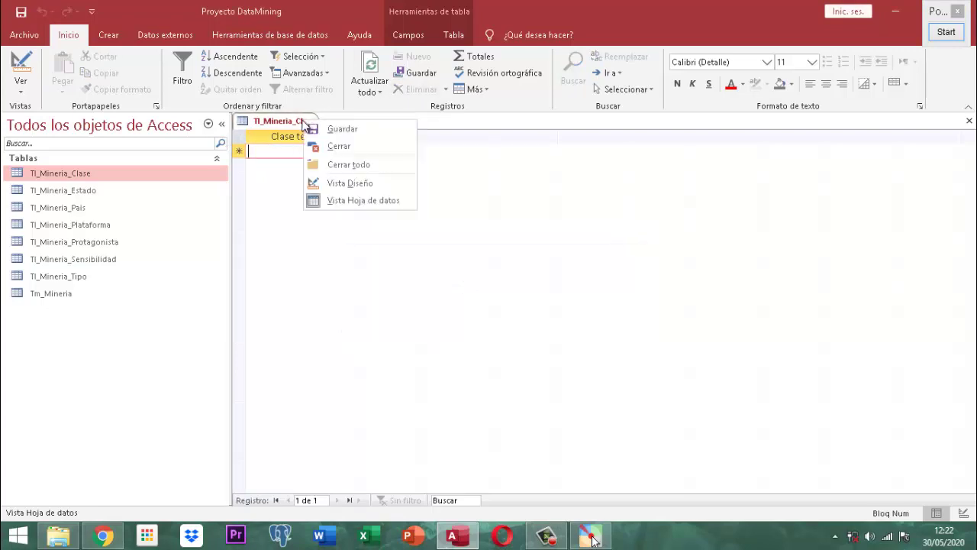
left_click(342, 146)
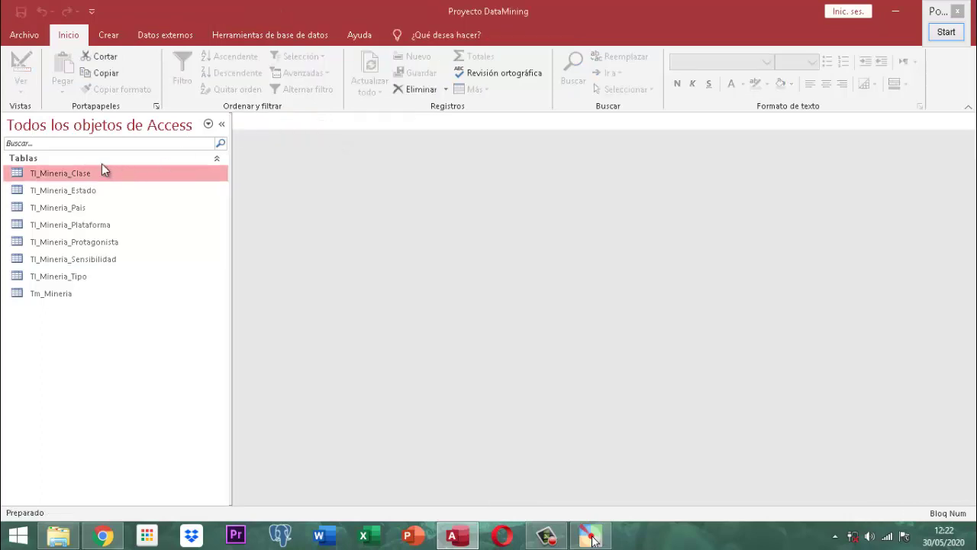
right_click(70, 174)
left_click(128, 199)
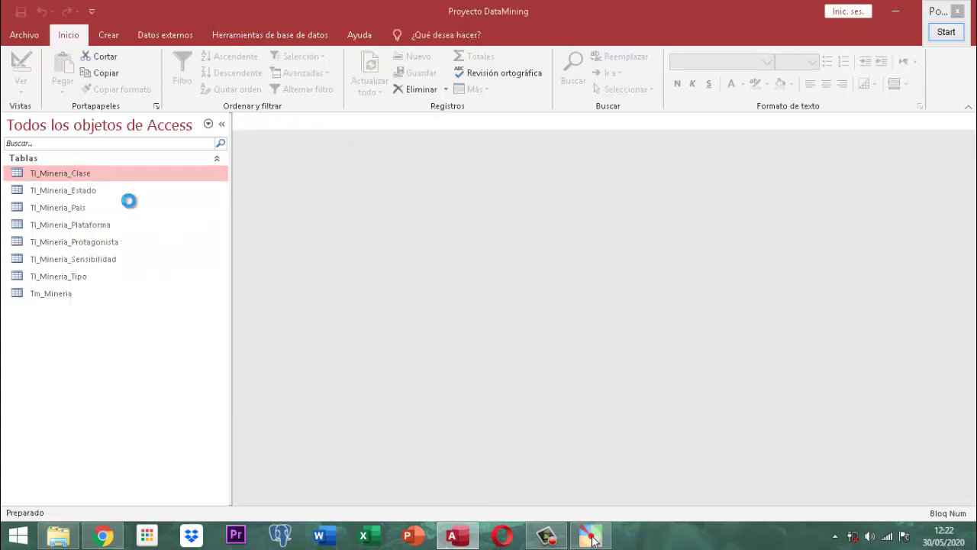
left_click(432, 374)
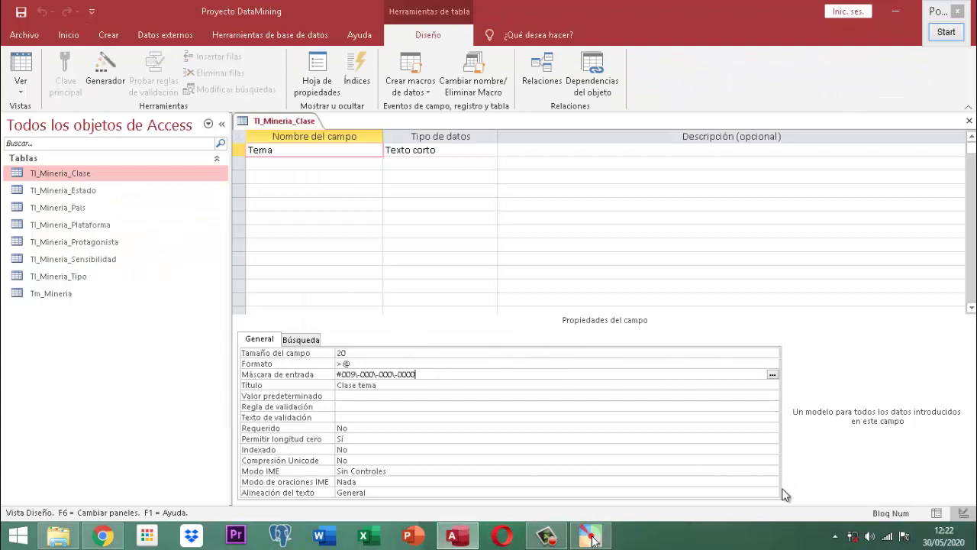
- Delete the #009\-000\-000\-0000 mask and type LL-999-000000 as Tema's input mask
left_click(284, 377)
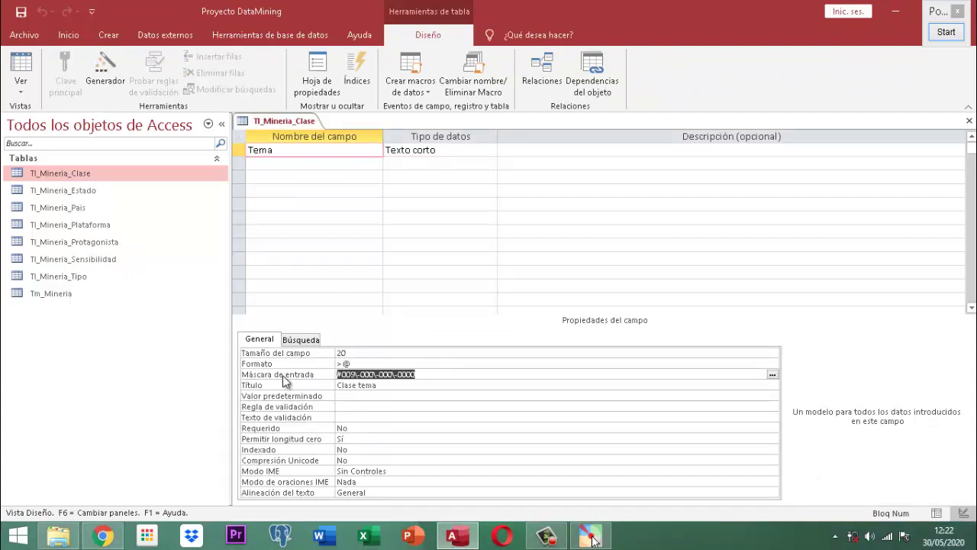
key("Delete")
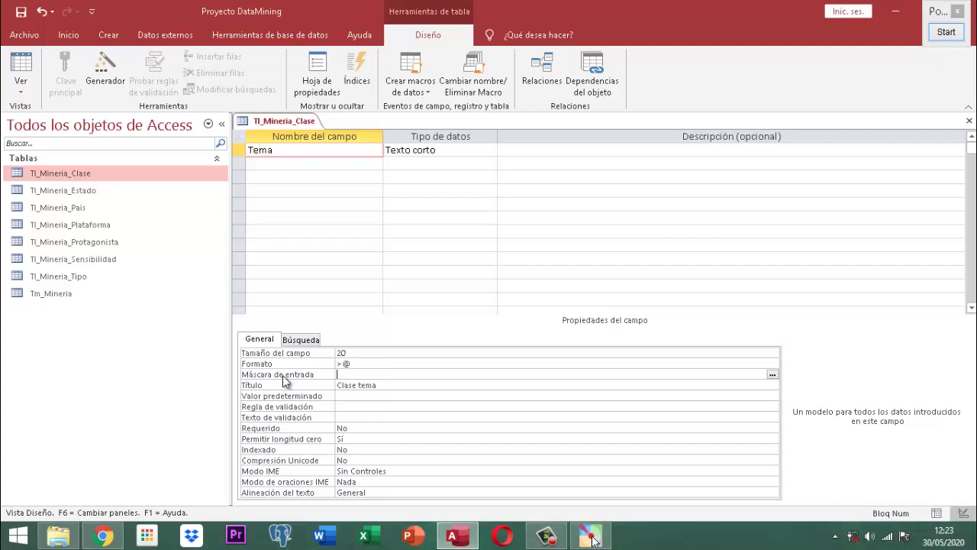
type("LLL")
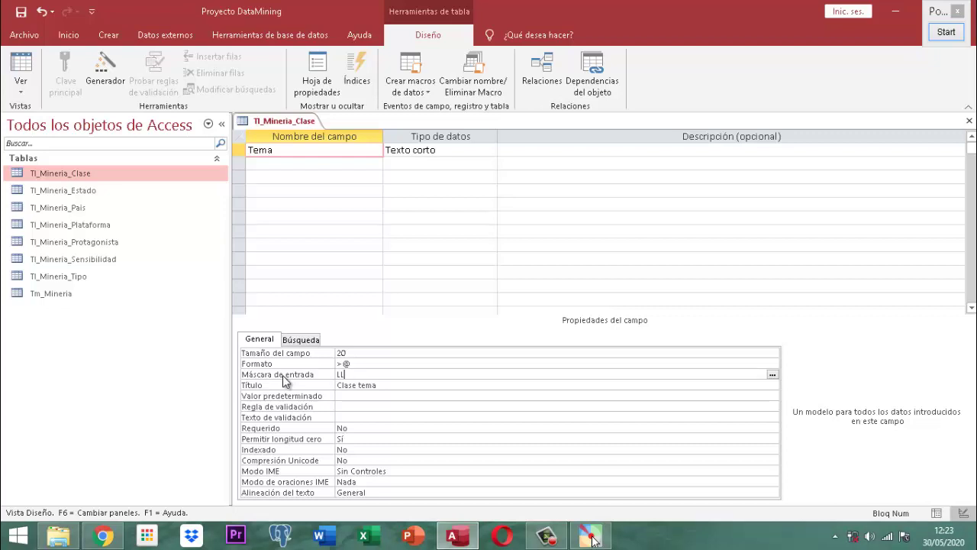
type("-")
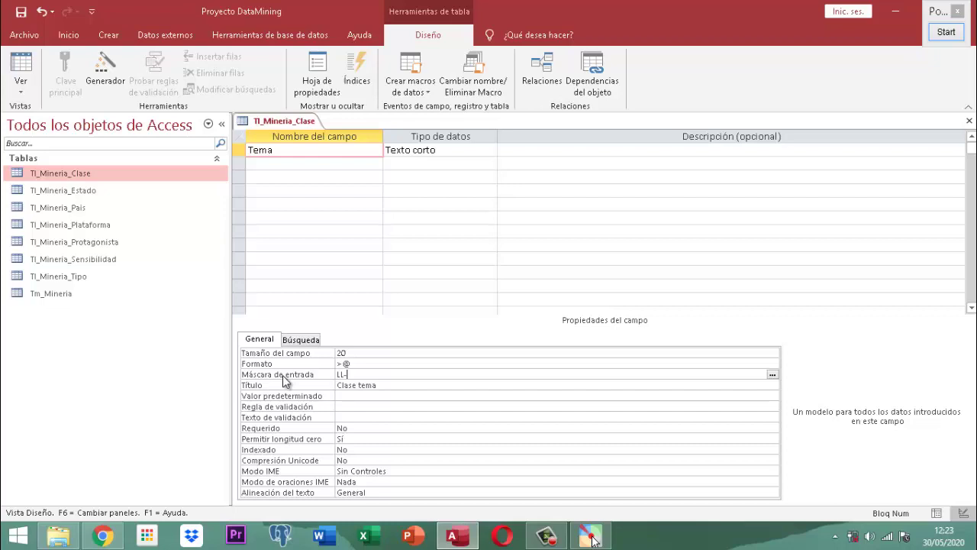
type("999-")
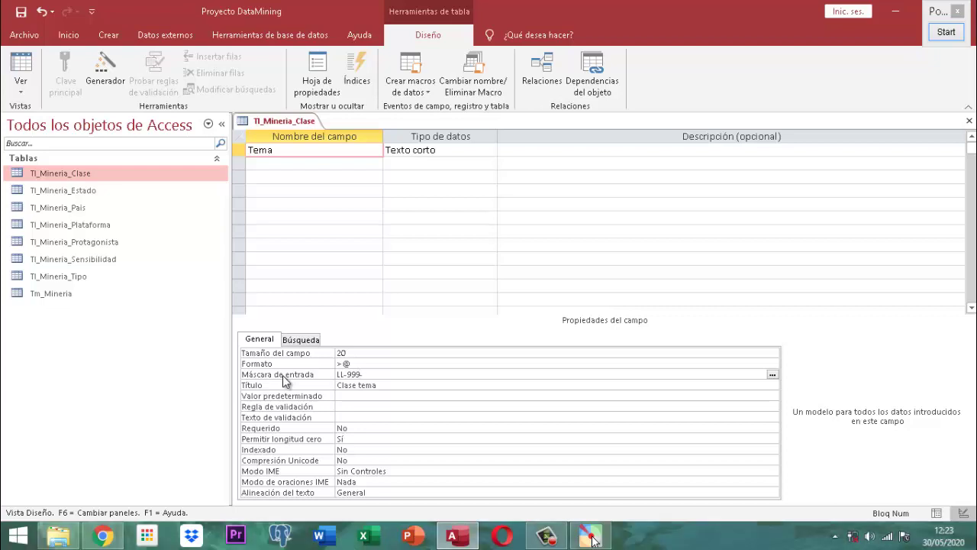
type("000000")
left_click(947, 32)
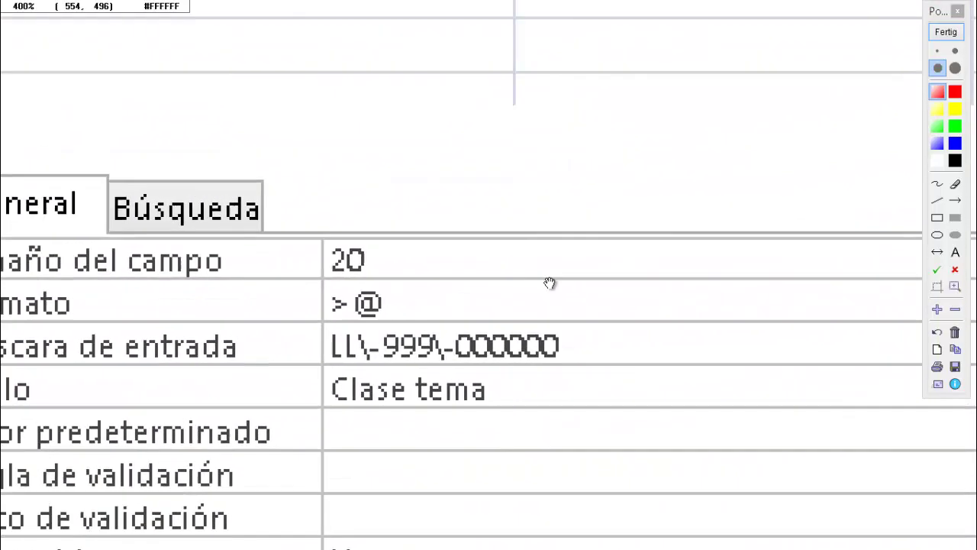
scroll(422, 378, "up", 1)
scroll(421, 375, "up", 3)
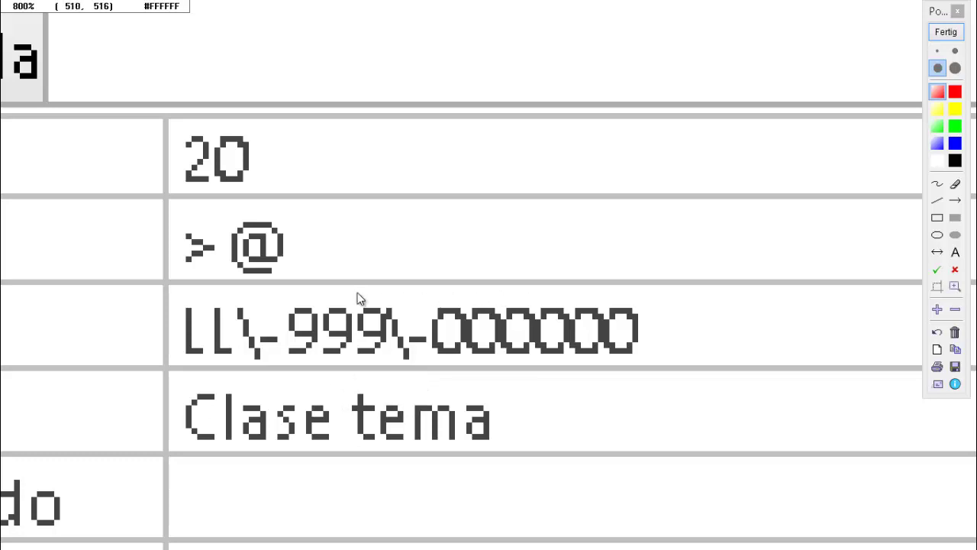
left_click(946, 32)
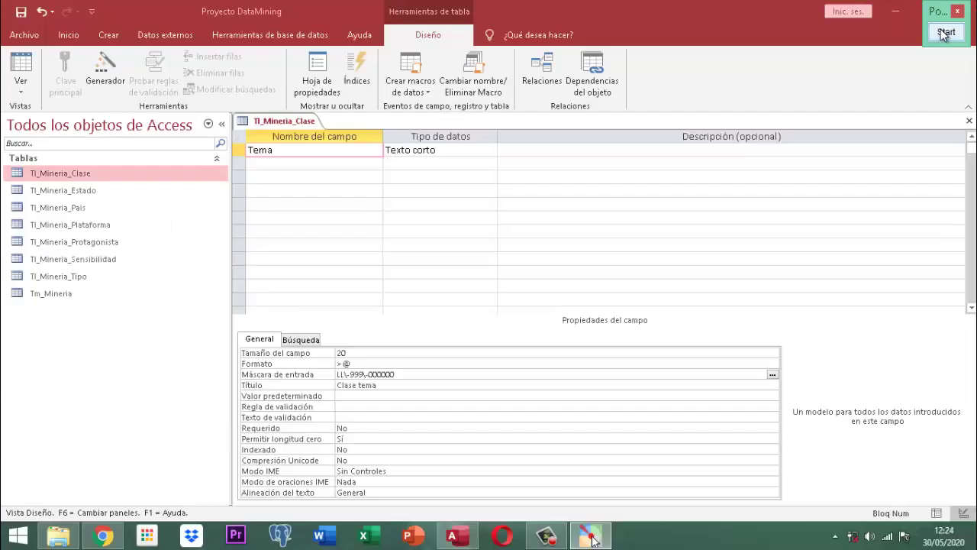
- Save the Tl_Mineria_Clase design changes and close Design View
right_click(263, 122)
left_click(321, 128)
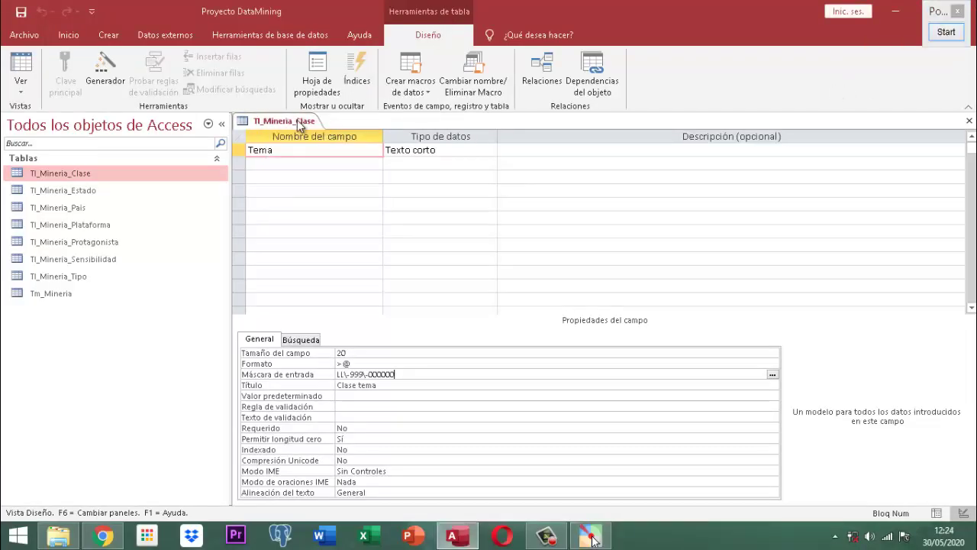
right_click(298, 122)
left_click(332, 147)
- In the Tl_Mineria_Clase datasheet, enter CO 123456 in Clase tema, then begin a second entry with 'pe'
double_click(65, 174)
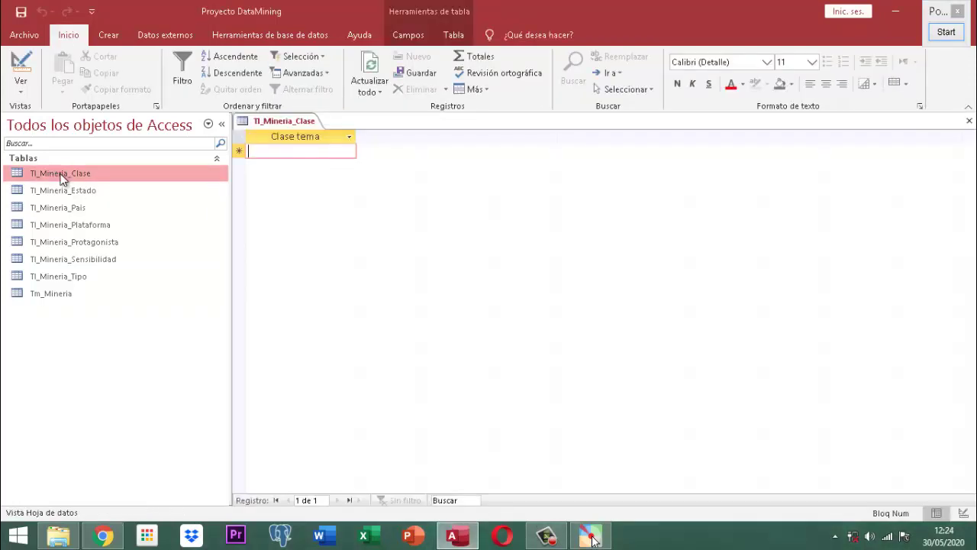
key("ctrl+v")
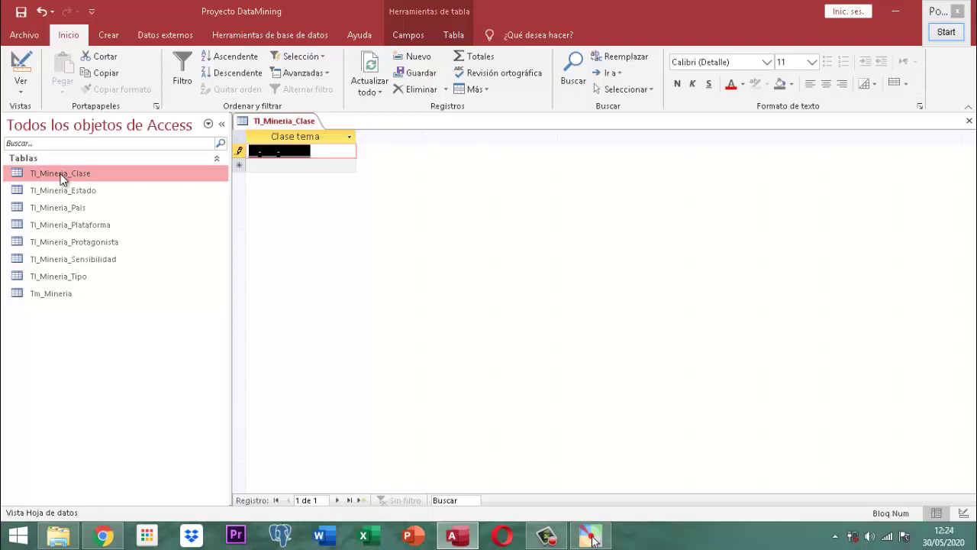
type("II-")
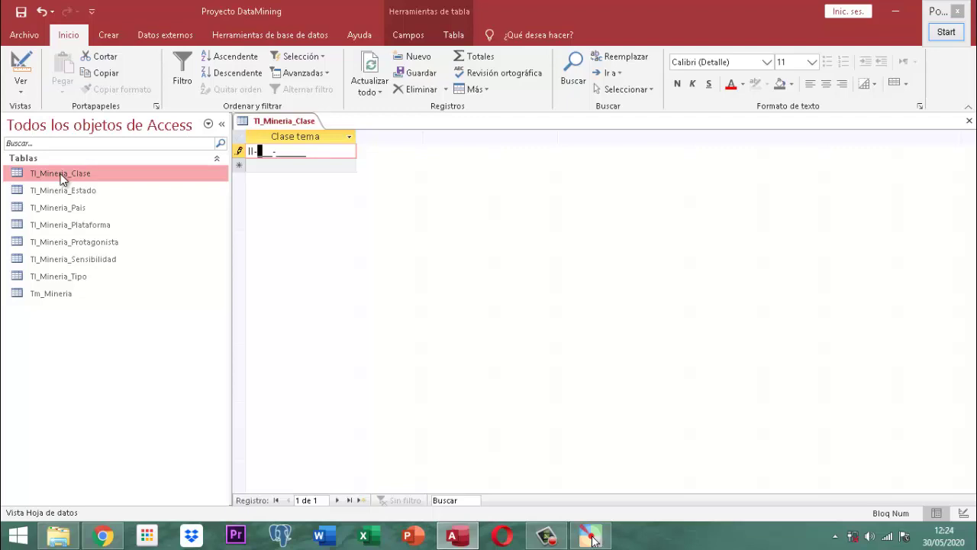
key("BackSpace")
key("BackSpace")
key("BackSpace")
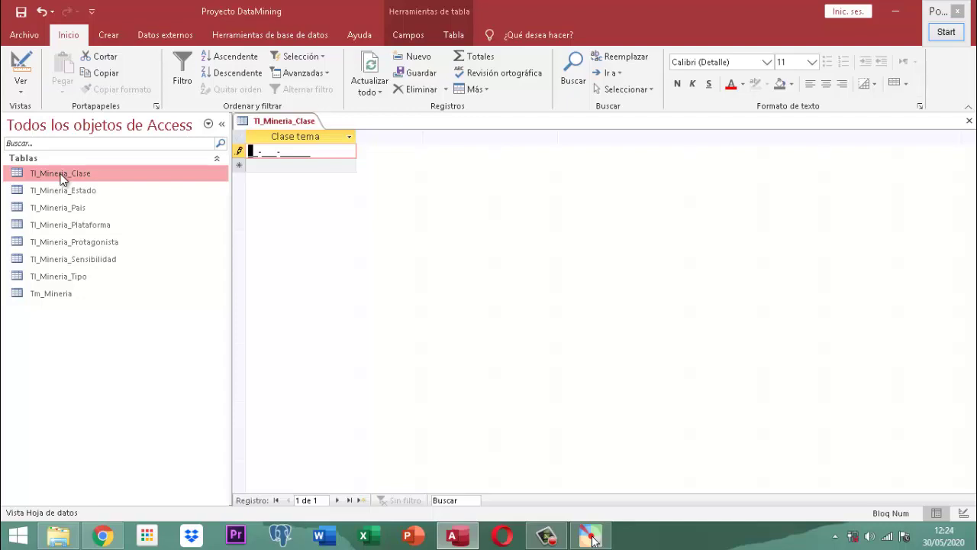
type("co")
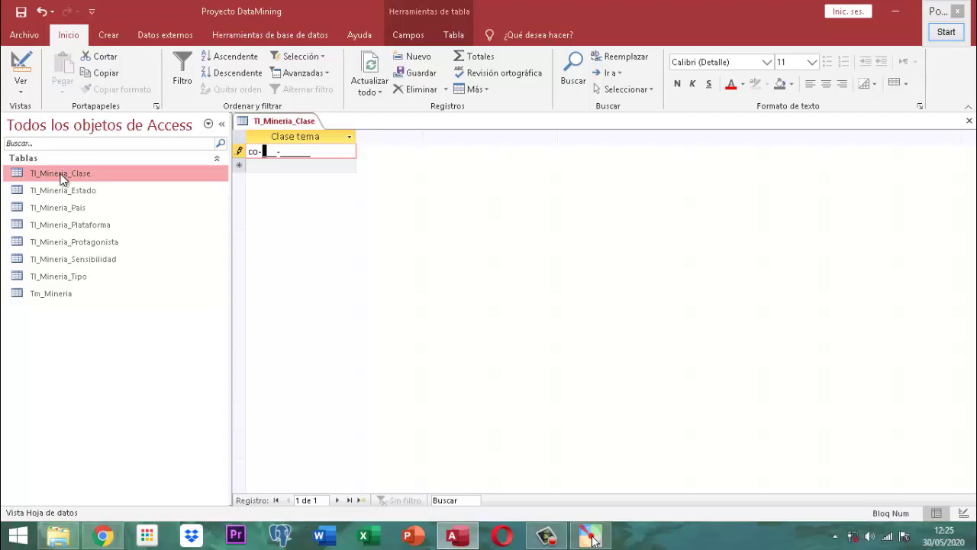
type("-  -123456")
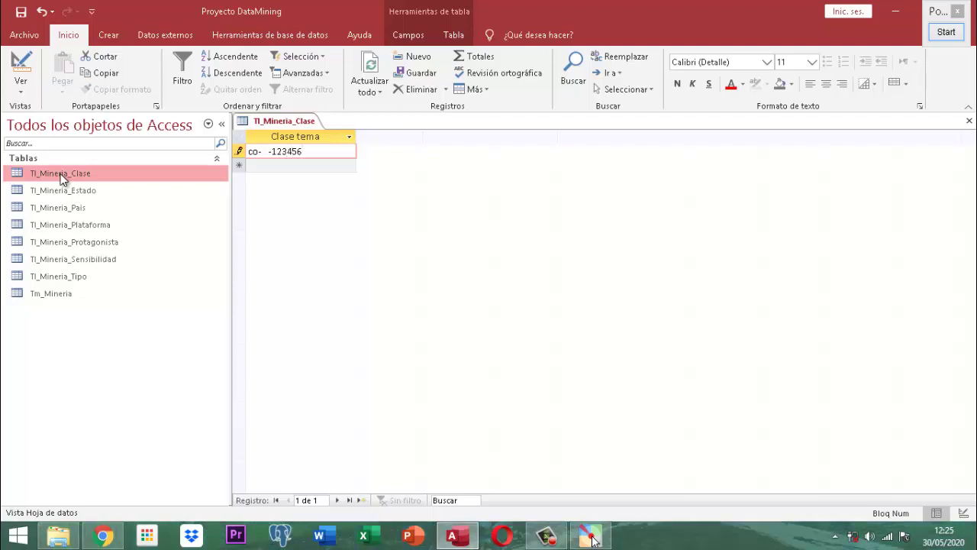
key("Return")
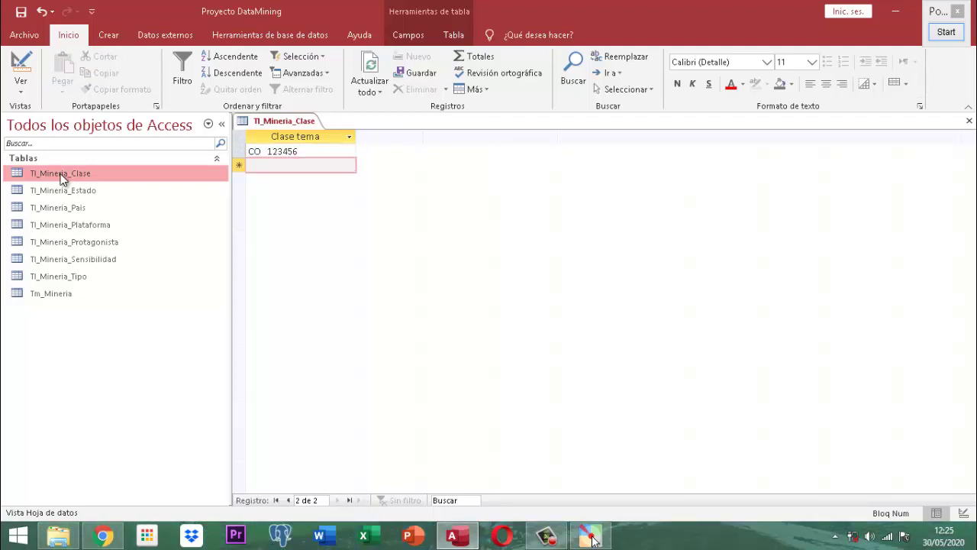
type("pe-")
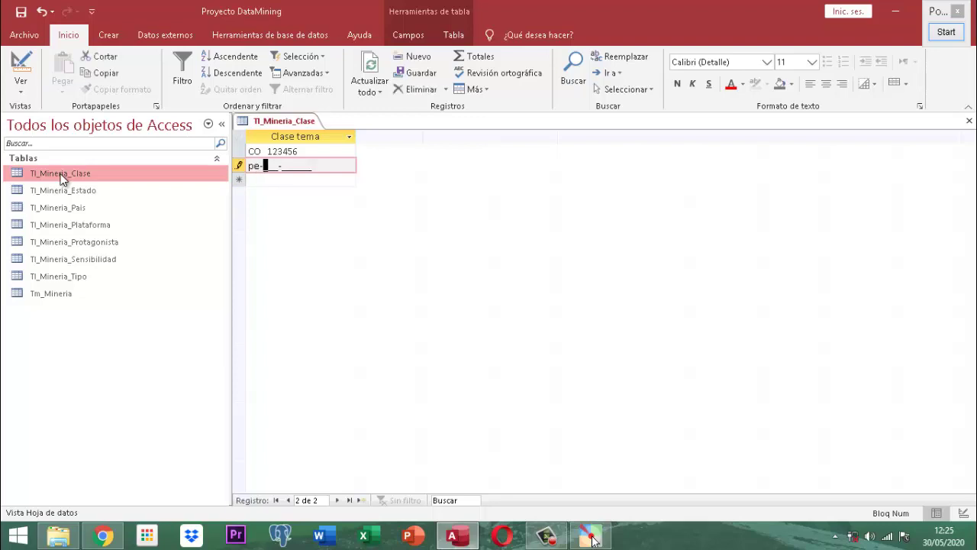